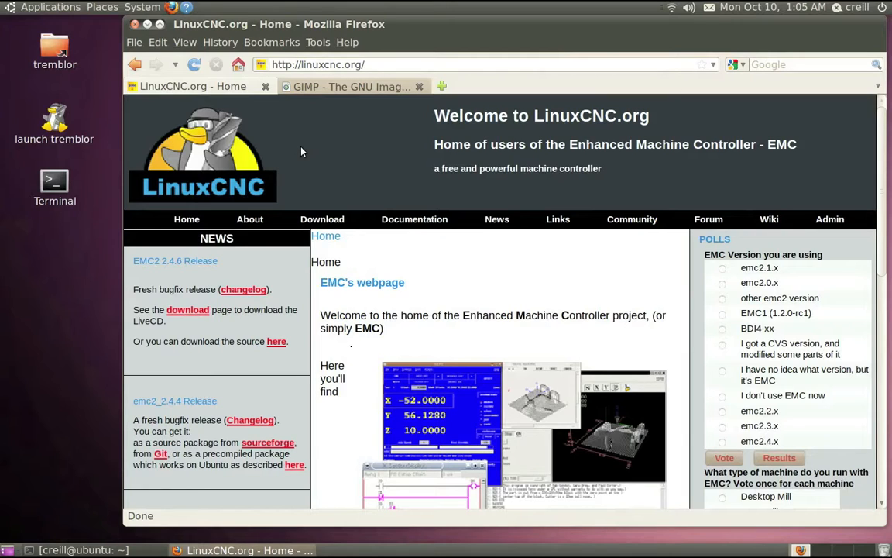
View the open GIMP website, minimize the browser, and launch GIMP Image Editor with its main window maximized
{"action": "left_click", "coordinate": [381, 87]}
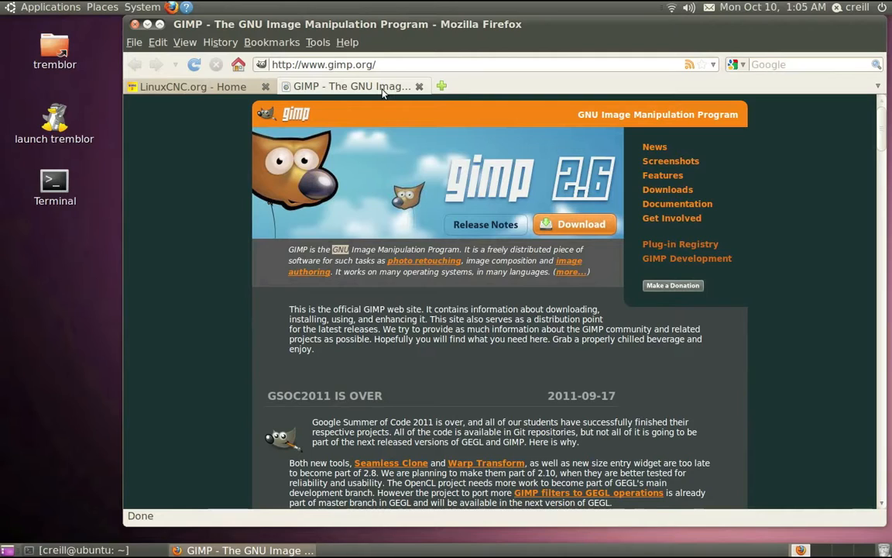
{"action": "left_click", "coordinate": [147, 24]}
{"action": "left_click", "coordinate": [44, 7]}
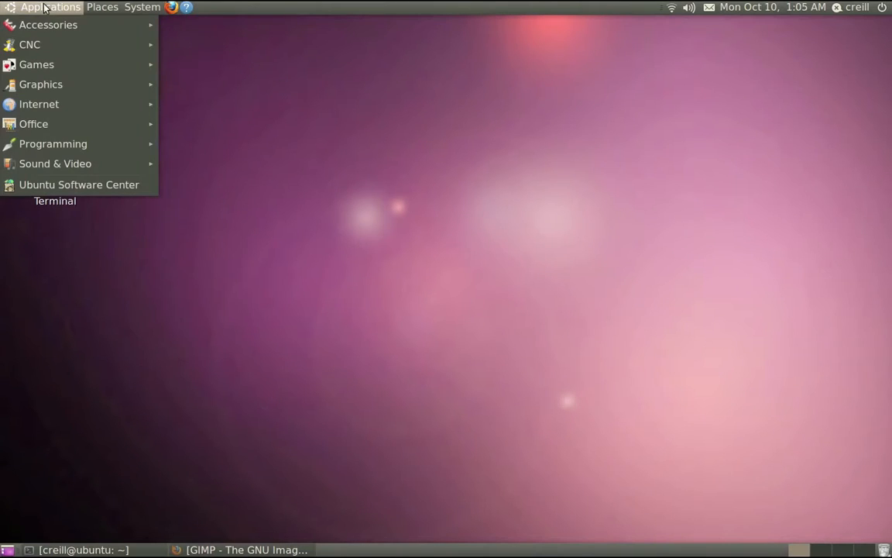
{"action": "mouse_move", "coordinate": [50, 84]}
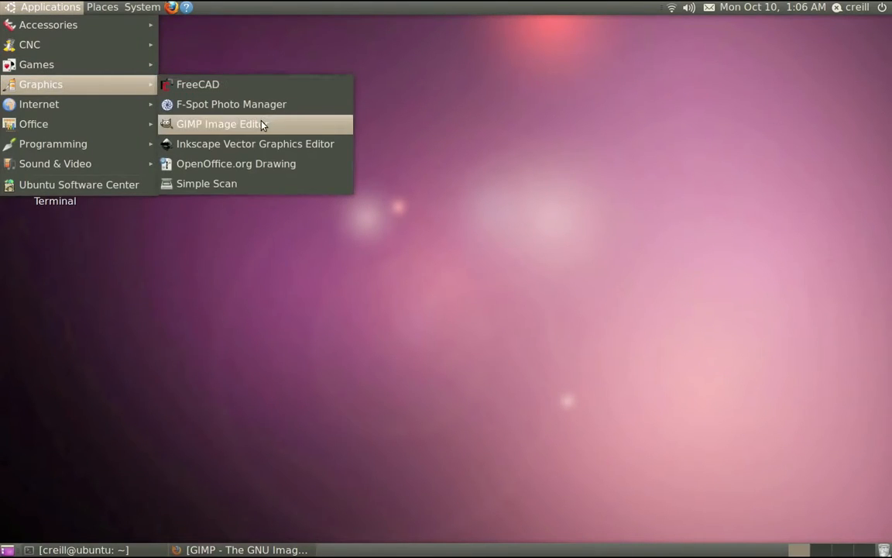
{"action": "left_click", "coordinate": [259, 124]}
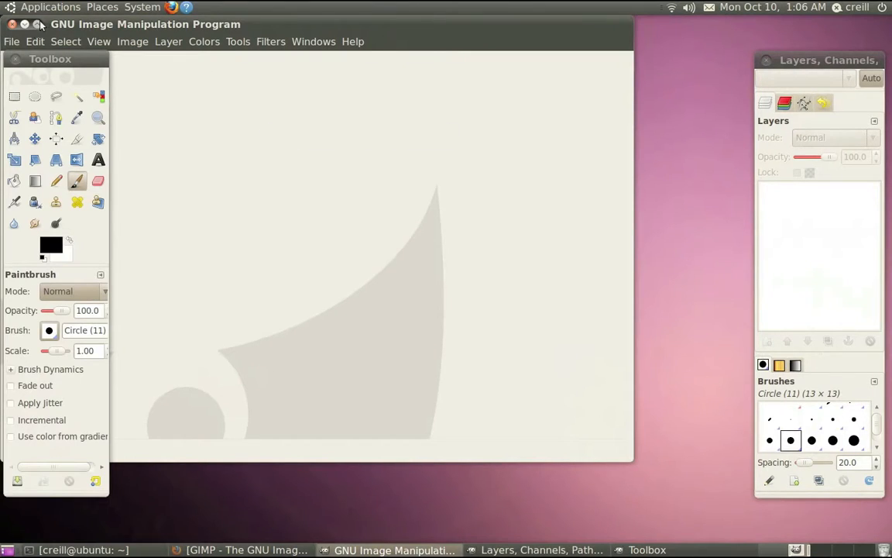
{"action": "left_click", "coordinate": [37, 24]}
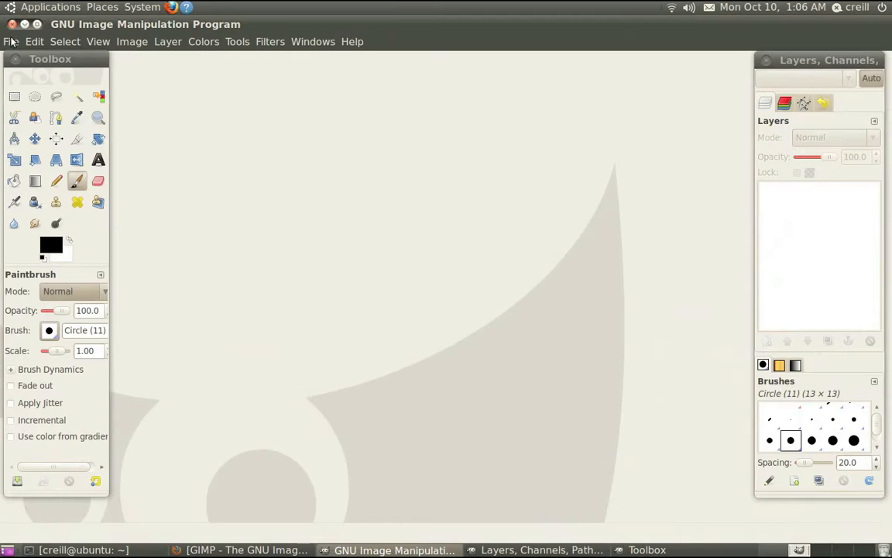
Create a new image 400 pixels wide and 400 pixels high
{"action": "left_click", "coordinate": [11, 41]}
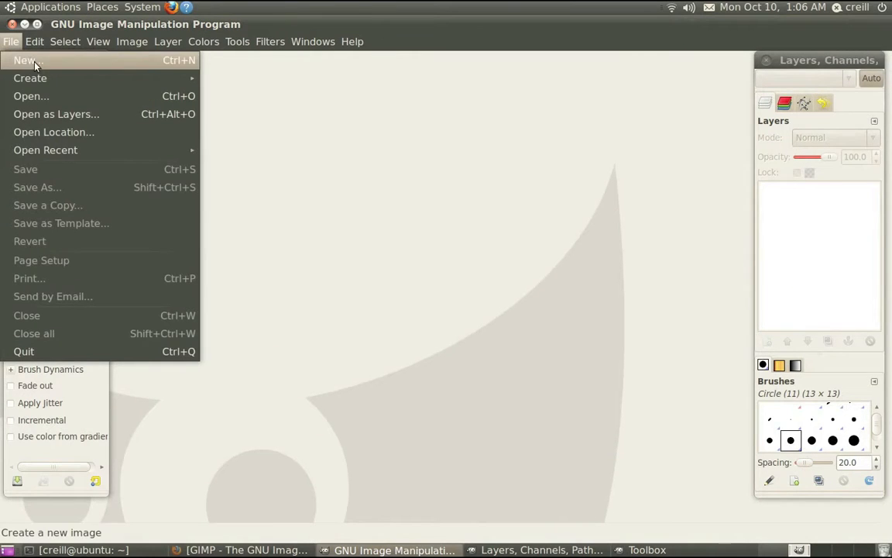
{"action": "left_click", "coordinate": [28, 60]}
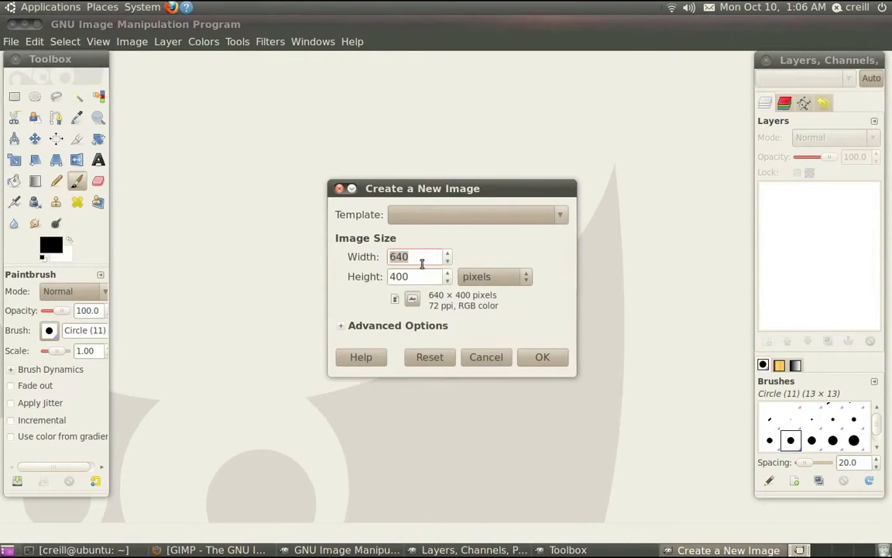
{"action": "type", "text": "400"}
{"action": "left_click", "coordinate": [545, 357]}
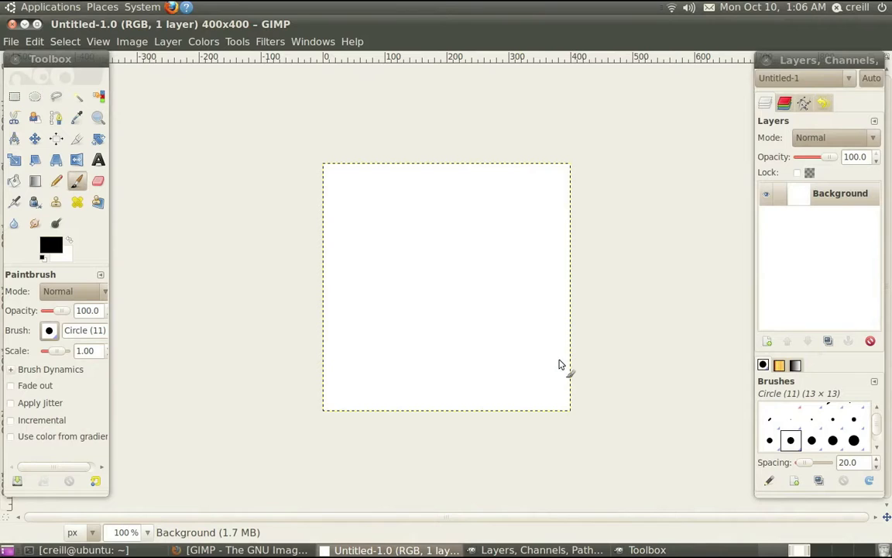
Fill the canvas with a square-shaped white-to-black Blend gradient, running from near the centre almost to the lower-right corner
{"action": "left_click", "coordinate": [36, 188]}
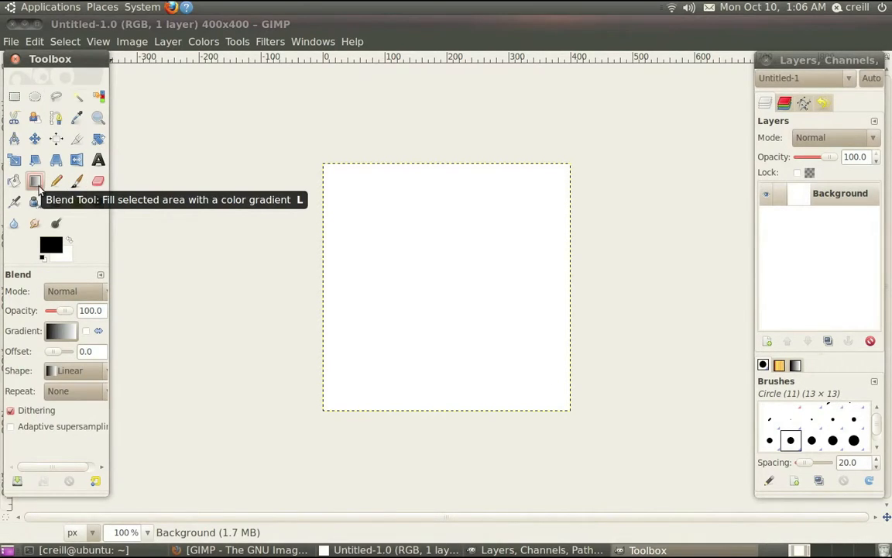
{"action": "left_click", "coordinate": [70, 242]}
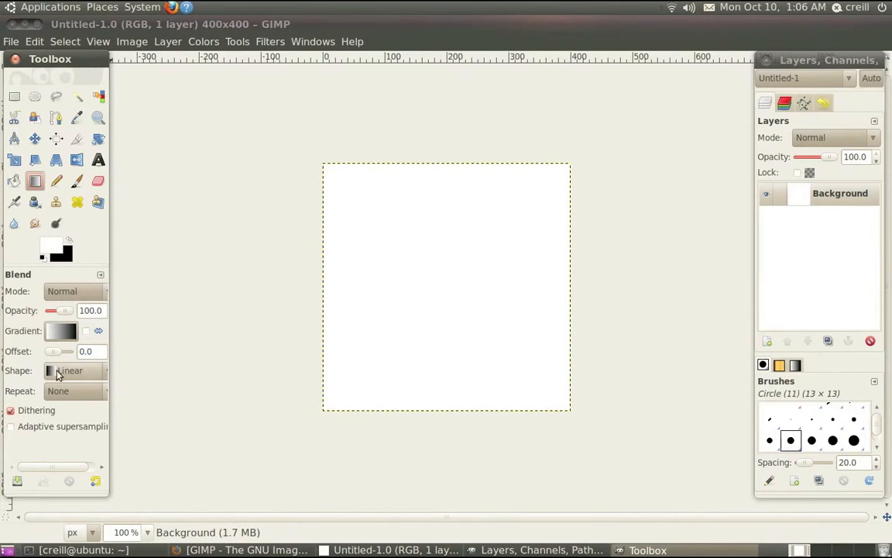
{"action": "left_click", "coordinate": [91, 371]}
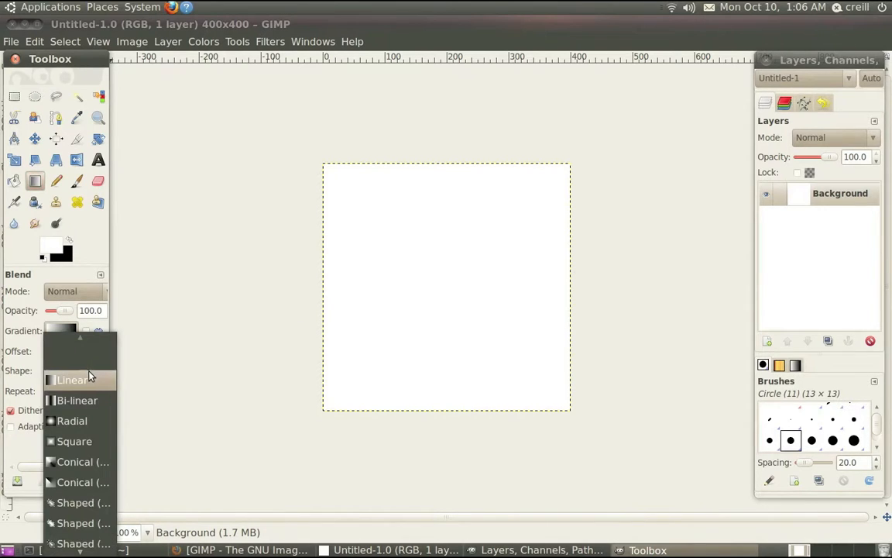
{"action": "left_click", "coordinate": [103, 445]}
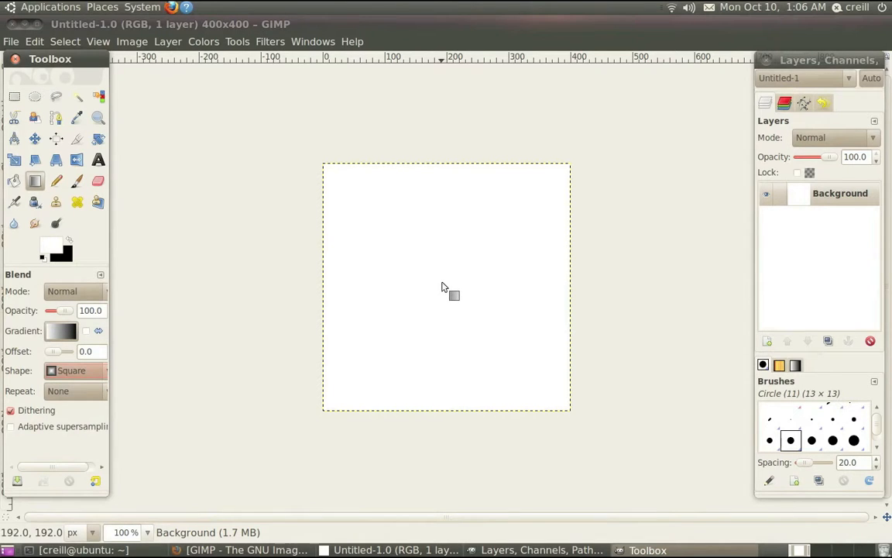
{"action": "left_click_drag", "start_coordinate": [442, 283], "coordinate": [545, 393]}
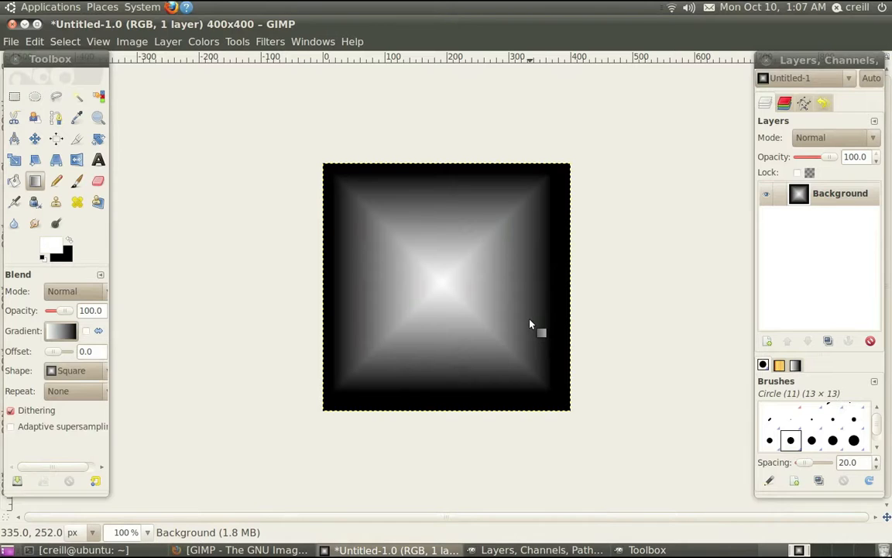
Add two small radial white spots with the FG to Transparent gradient, one above right of the centre and one at the lower left
{"action": "left_click", "coordinate": [93, 374]}
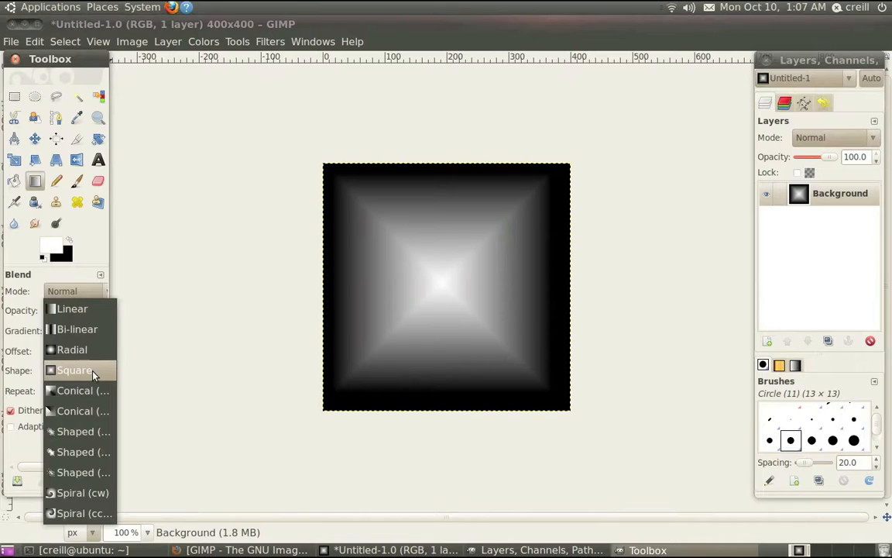
{"action": "left_click", "coordinate": [90, 350]}
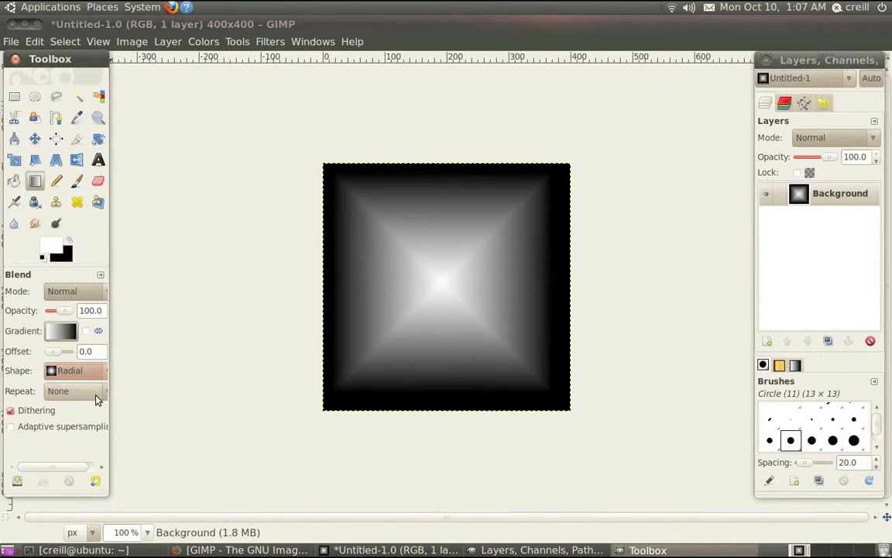
{"action": "left_click", "coordinate": [53, 335]}
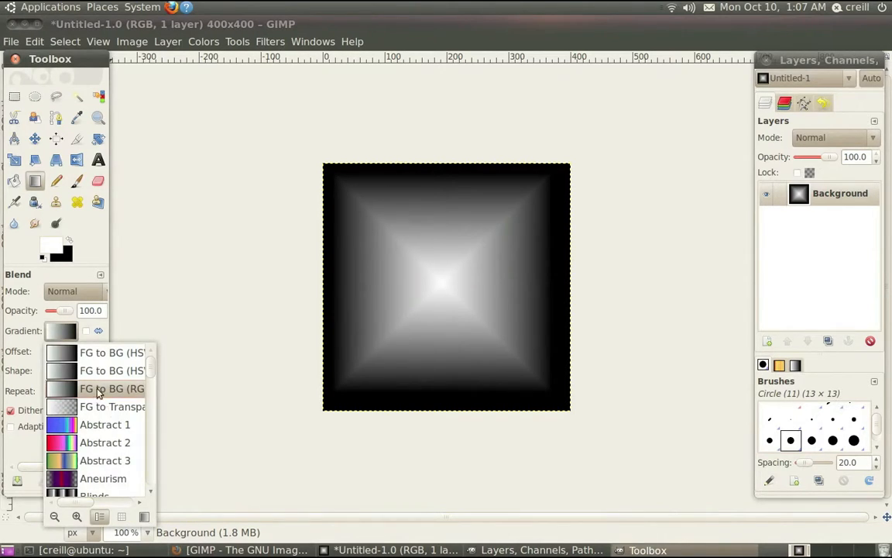
{"action": "left_click", "coordinate": [110, 407]}
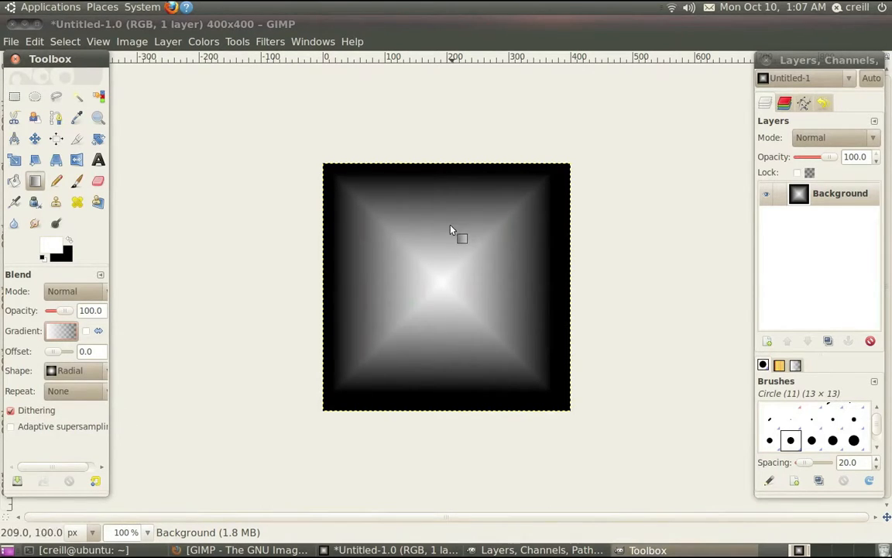
{"action": "left_click_drag", "start_coordinate": [471, 234], "coordinate": [487, 258]}
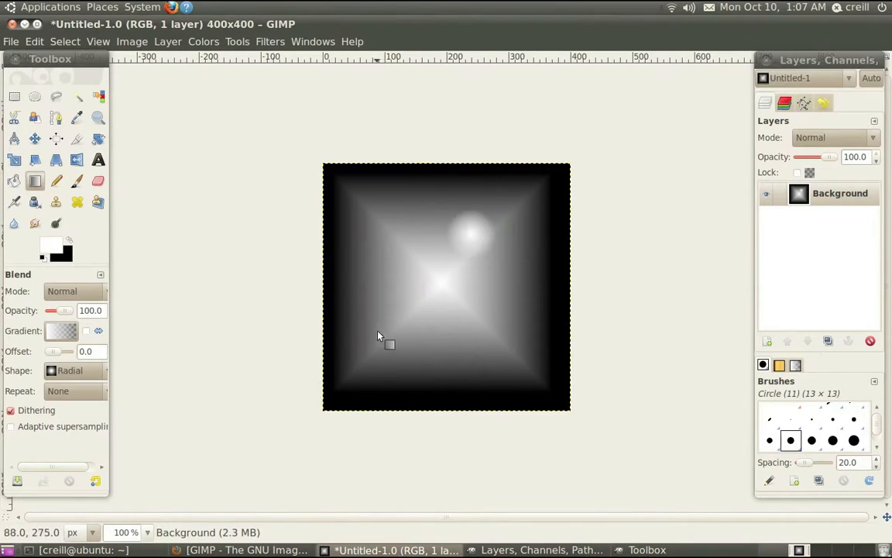
{"action": "left_click_drag", "start_coordinate": [382, 330], "coordinate": [396, 342]}
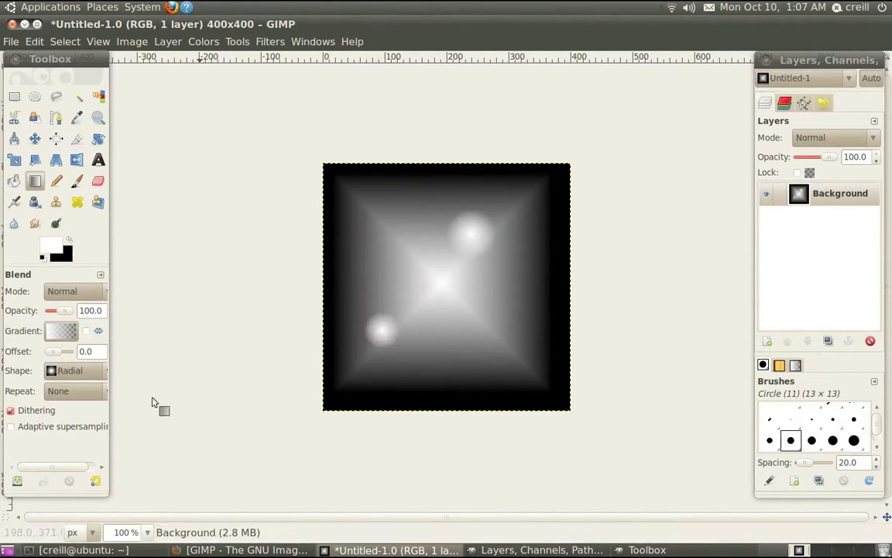
Add a small square-shaped white-to-transparent gradient spot to the lower right of the canvas centre
{"action": "left_click", "coordinate": [91, 375]}
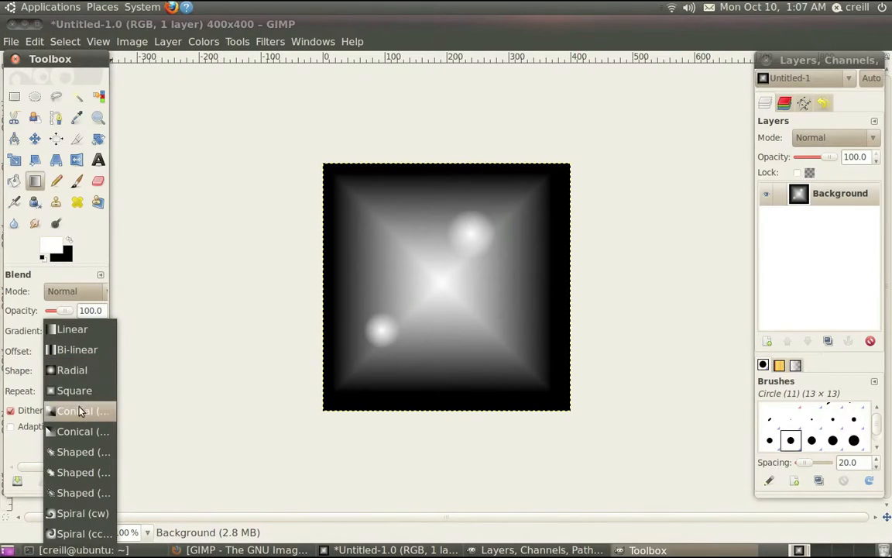
{"action": "left_click", "coordinate": [79, 391]}
{"action": "left_click_drag", "start_coordinate": [505, 318], "coordinate": [534, 359]}
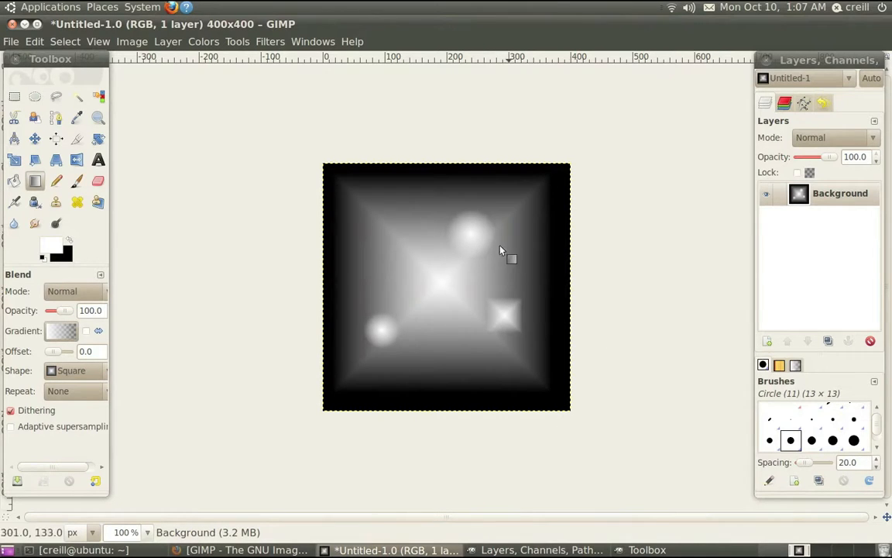
Set the image to save in the Desktop folder under the name raster.png
{"action": "left_click", "coordinate": [13, 44]}
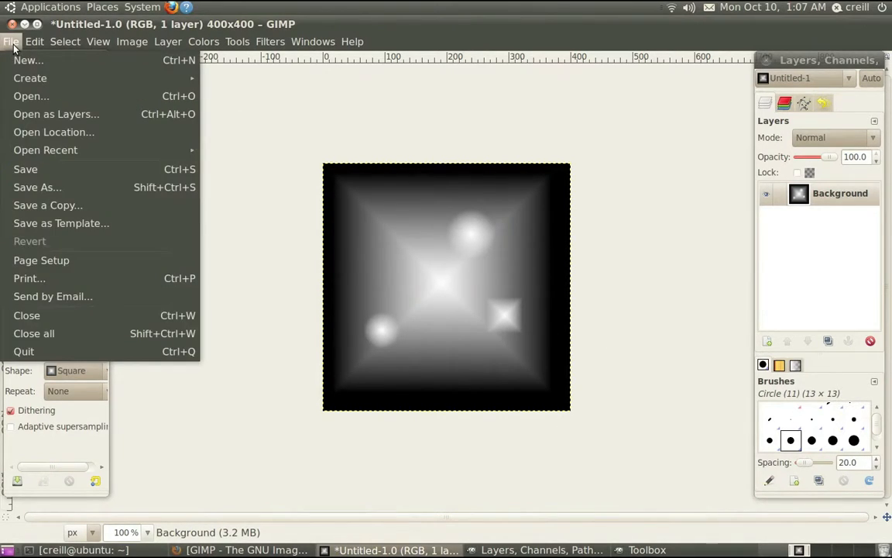
{"action": "left_click", "coordinate": [24, 187]}
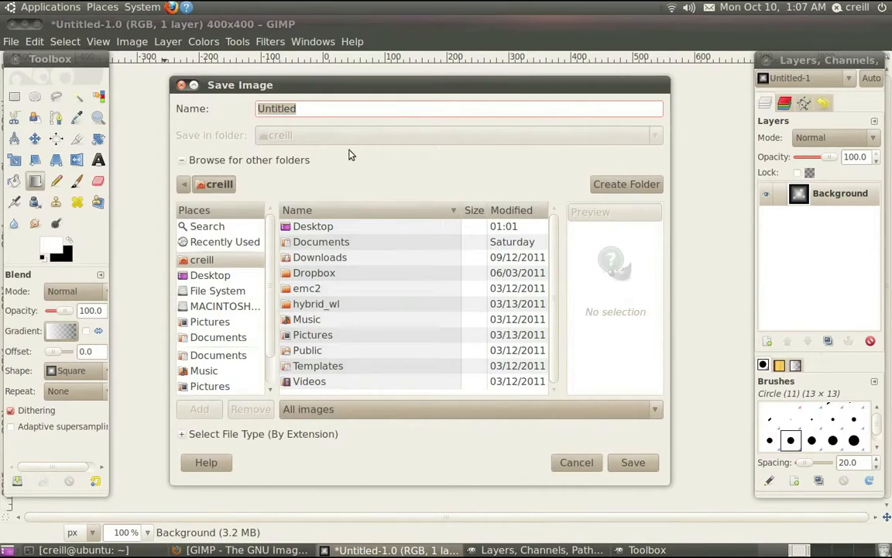
{"action": "double_click", "coordinate": [307, 232]}
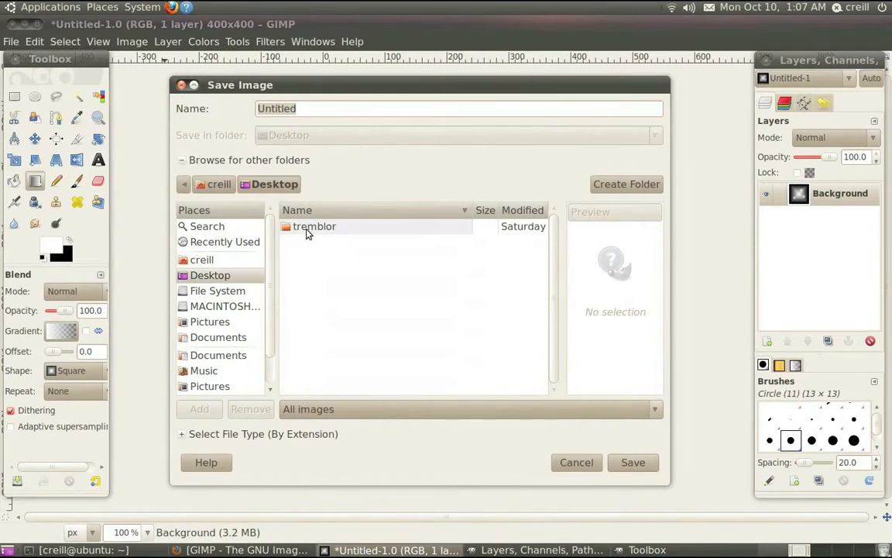
{"action": "double_click", "coordinate": [318, 108]}
{"action": "type", "text": "raster."}
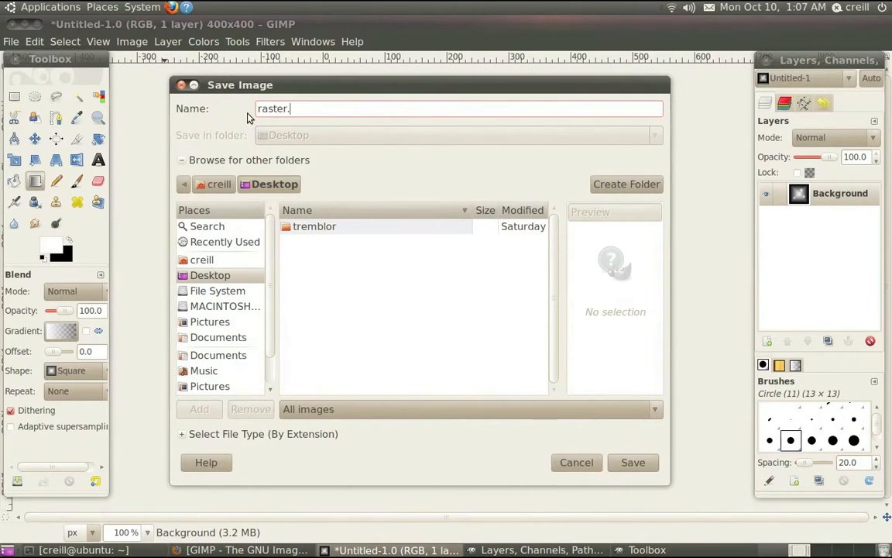
{"action": "type", "text": "png"}
Choose PNG image (*.png) as the file filter, save with the default PNG options, and minimize the image window
{"action": "left_click", "coordinate": [417, 409]}
{"action": "scroll", "coordinate": [417, 417], "scroll_direction": "down", "scroll_amount": 5}
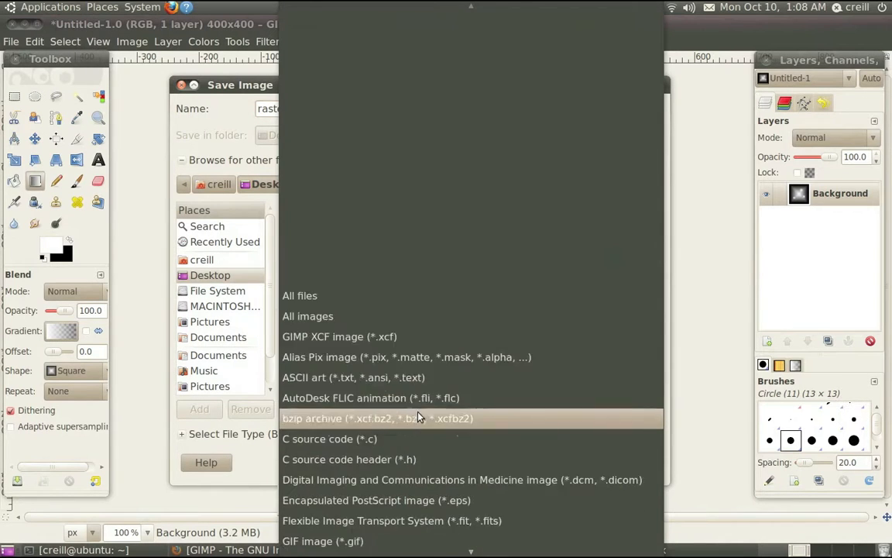
{"action": "scroll", "coordinate": [418, 417], "scroll_direction": "down", "scroll_amount": 8}
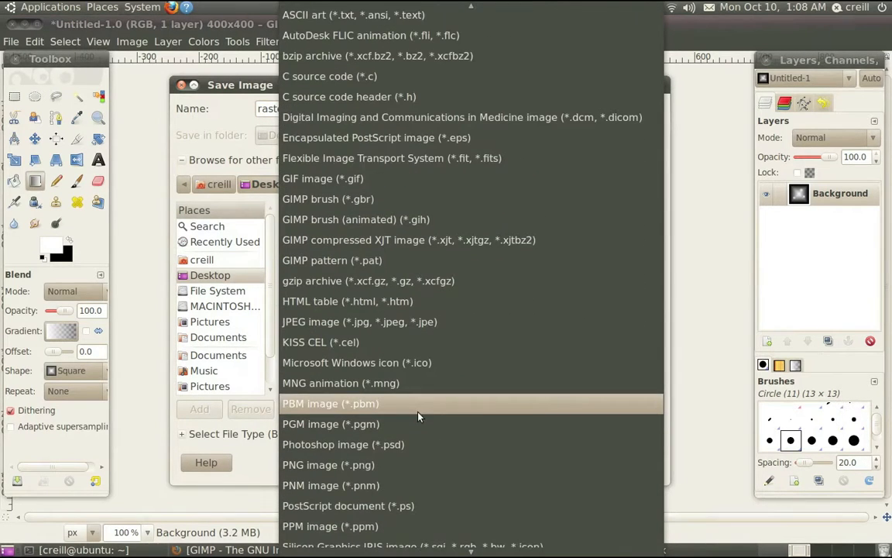
{"action": "left_click", "coordinate": [410, 466]}
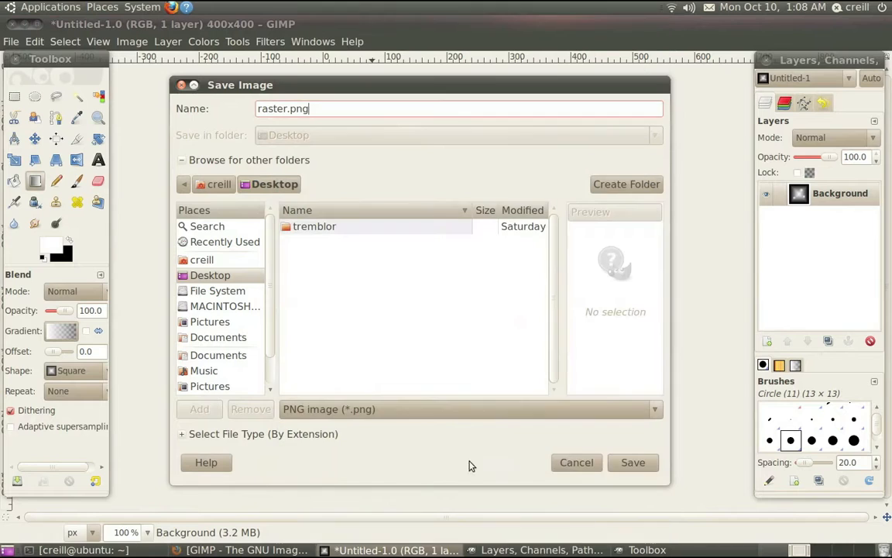
{"action": "left_click", "coordinate": [642, 464]}
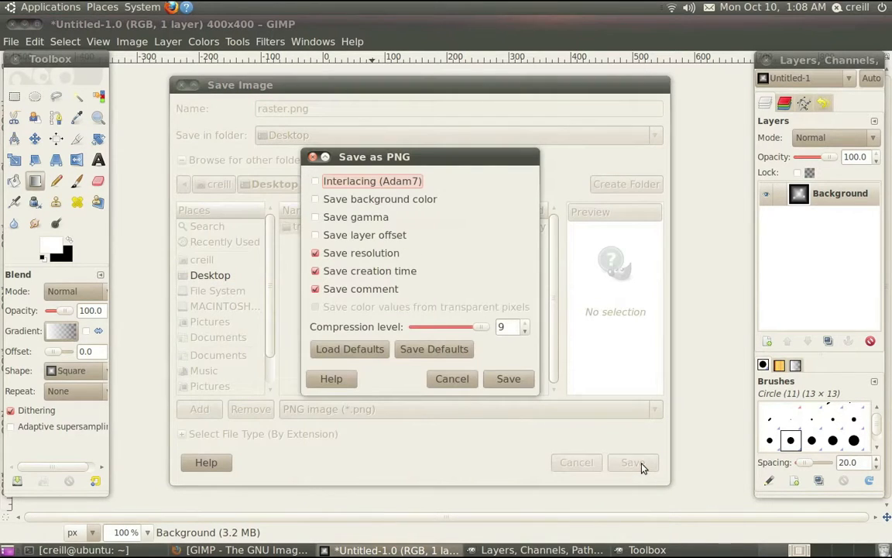
{"action": "left_click", "coordinate": [523, 380]}
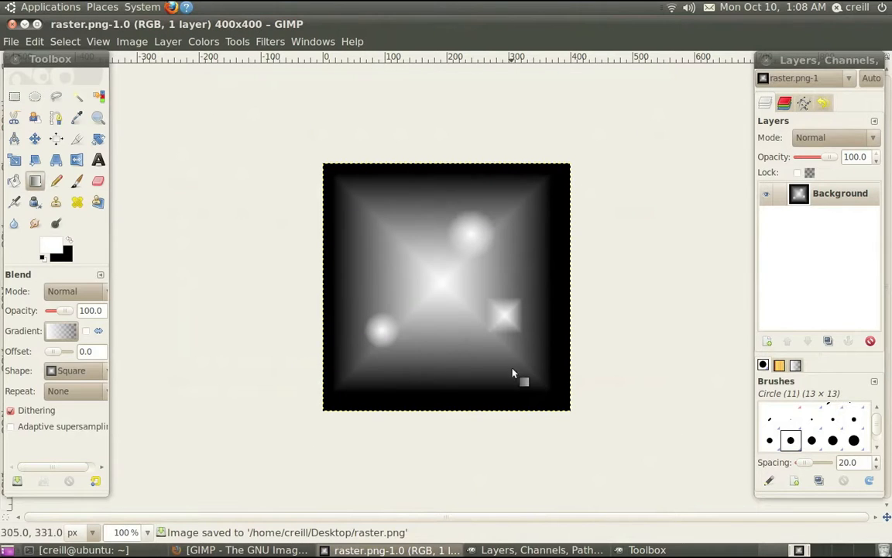
{"action": "left_click", "coordinate": [24, 24]}
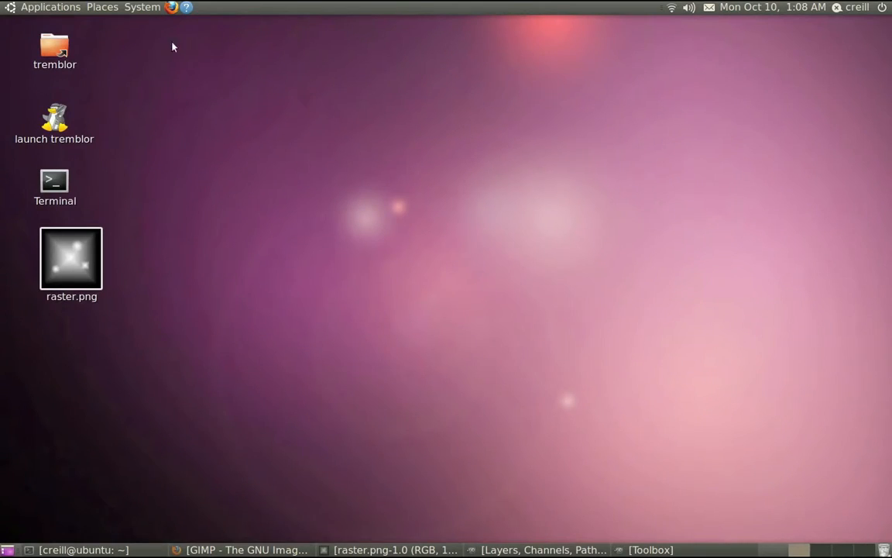
{"action": "left_click", "coordinate": [75, 9]}
{"action": "mouse_move", "coordinate": [84, 48]}
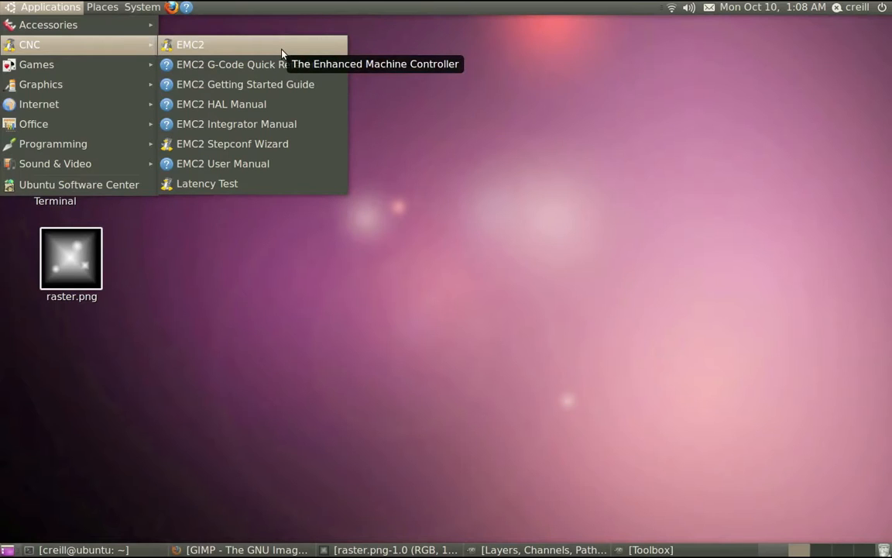
{"action": "left_click", "coordinate": [400, 43]}
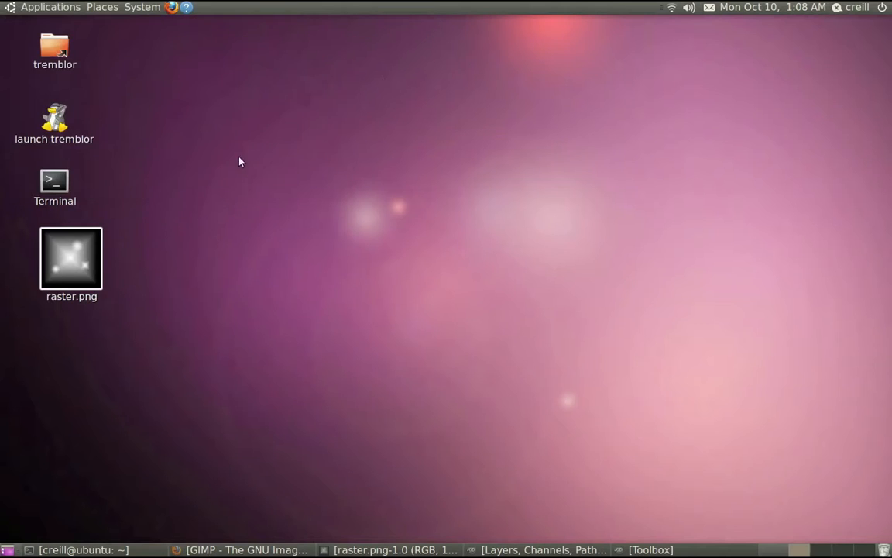
Launch EMC2 AXIS with the tremblor configuration and move its window clear of the desktop icons
{"action": "double_click", "coordinate": [62, 124]}
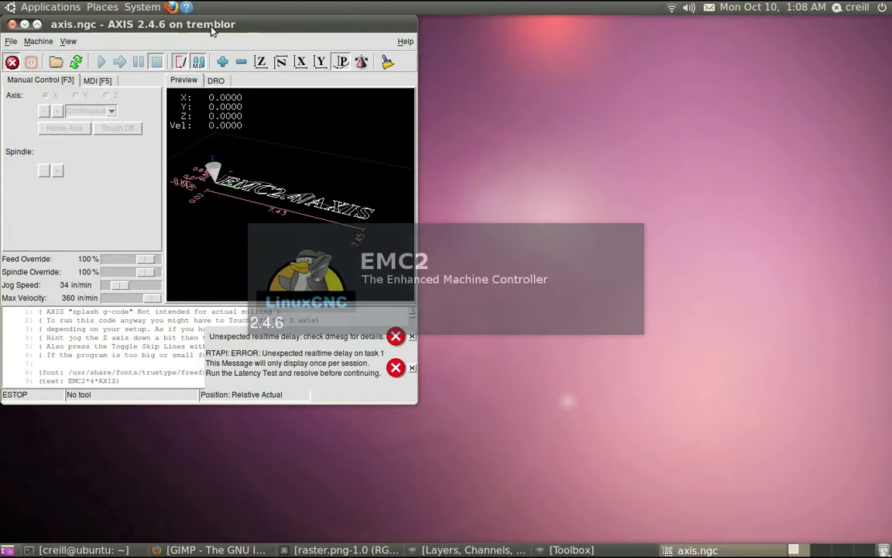
{"action": "left_click_drag", "start_coordinate": [211, 30], "coordinate": [403, 29]}
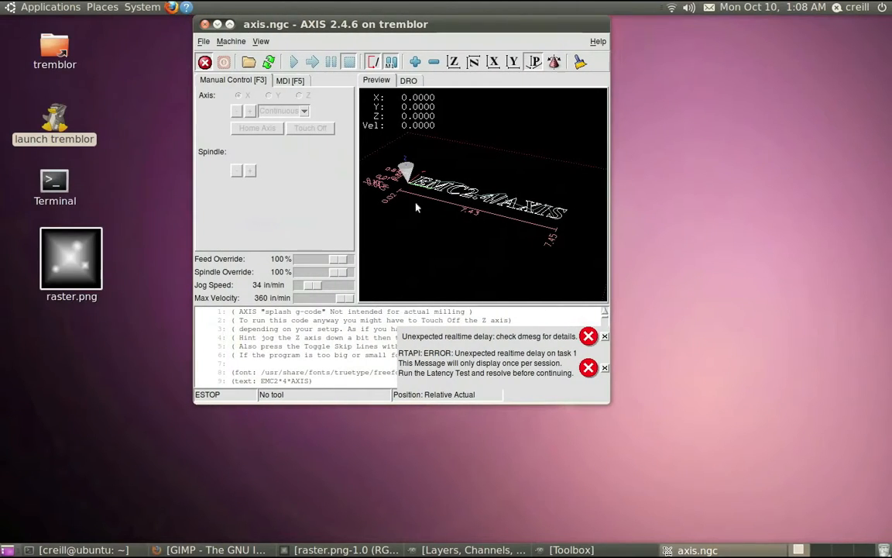
Dismiss both realtime delay error notifications and maximize the AXIS window
{"action": "left_click", "coordinate": [605, 336]}
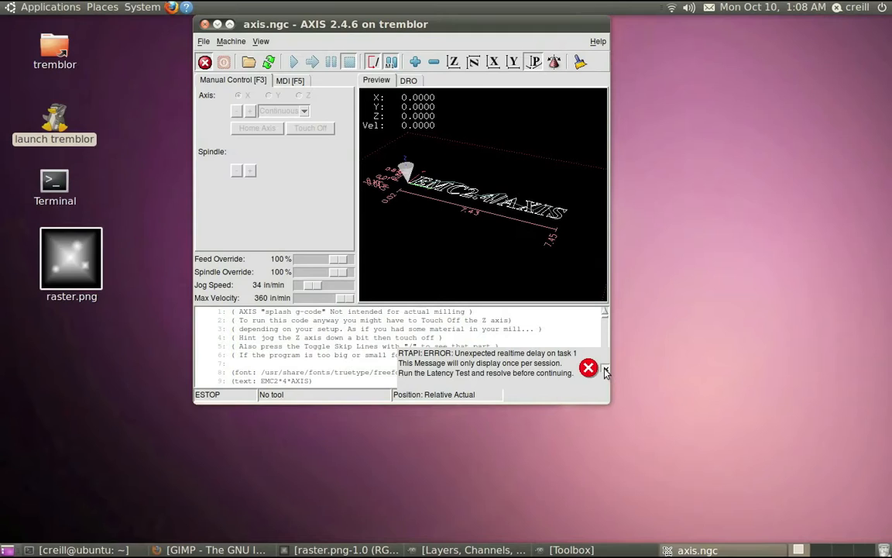
{"action": "left_click", "coordinate": [605, 368]}
{"action": "left_click", "coordinate": [230, 25]}
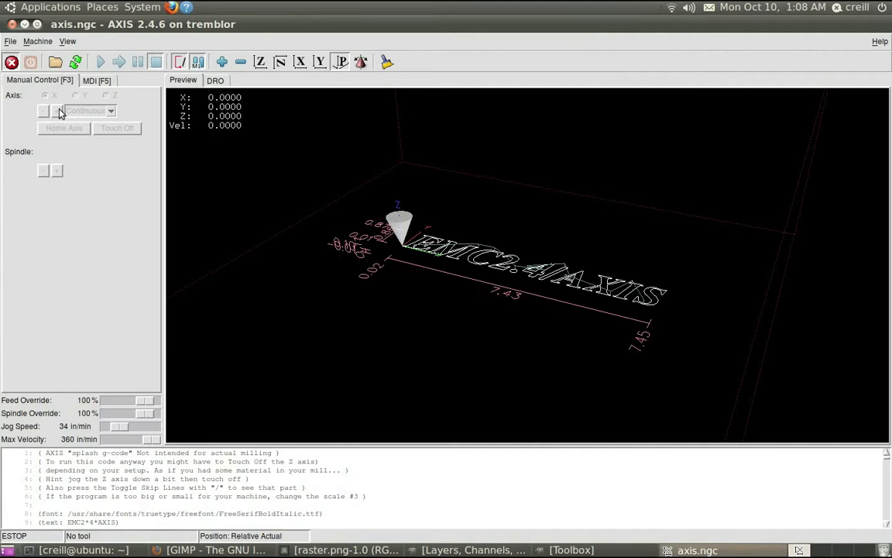
Release the emergency stop and power on the machine, and home the X, Y and Z axes
{"action": "left_click", "coordinate": [11, 63]}
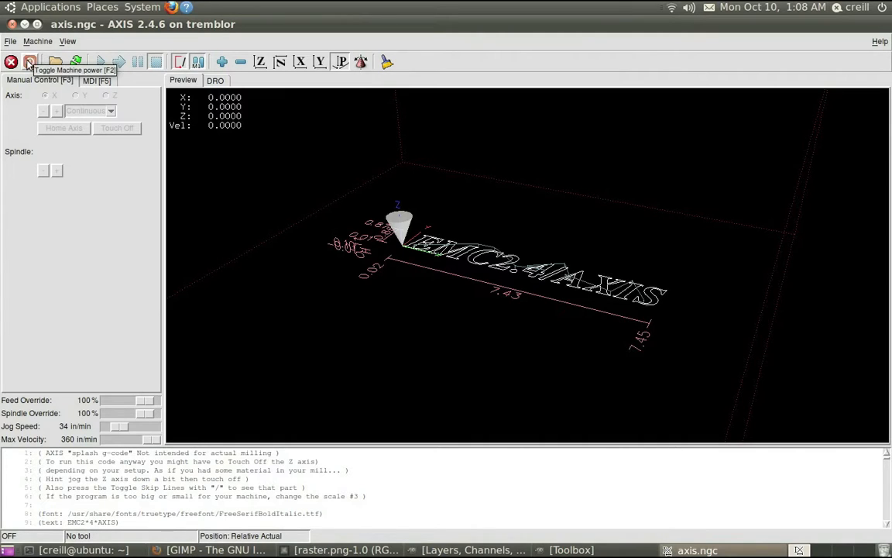
{"action": "left_click", "coordinate": [29, 62]}
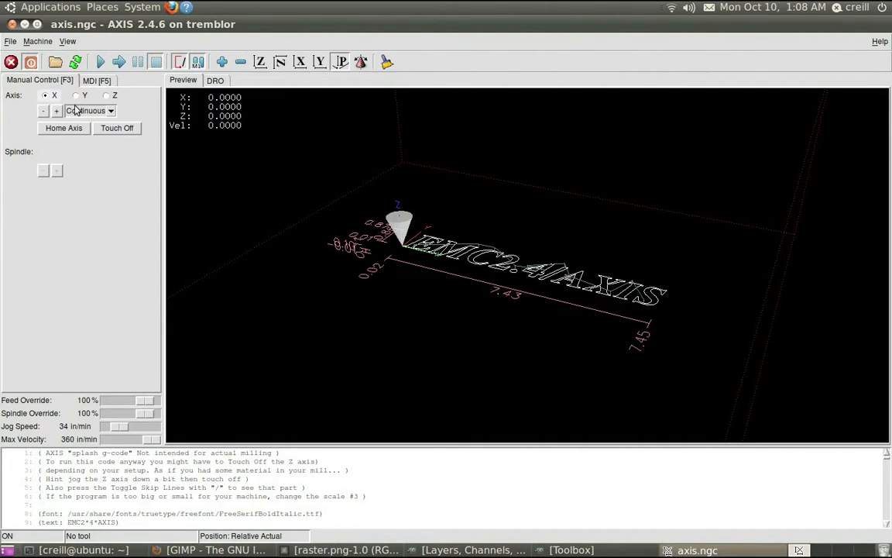
{"action": "left_click", "coordinate": [65, 129]}
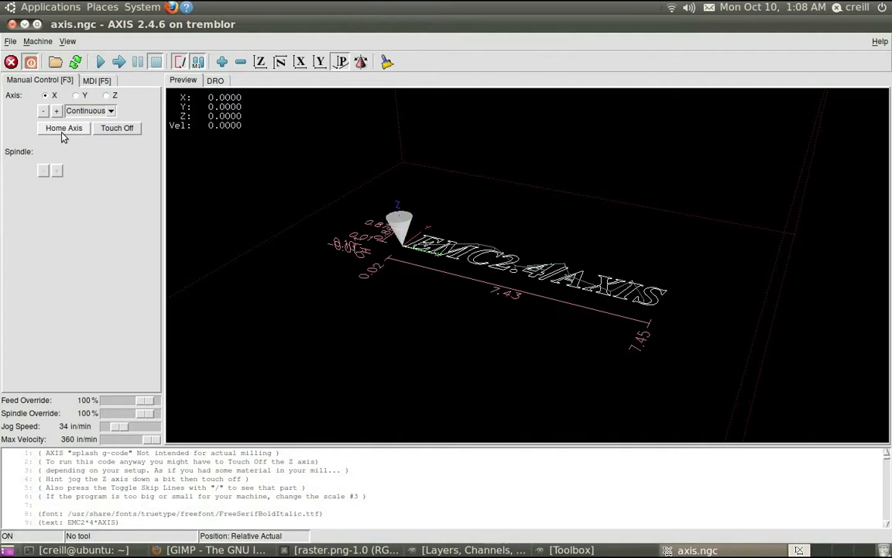
{"action": "left_click", "coordinate": [75, 96]}
{"action": "left_click", "coordinate": [65, 129]}
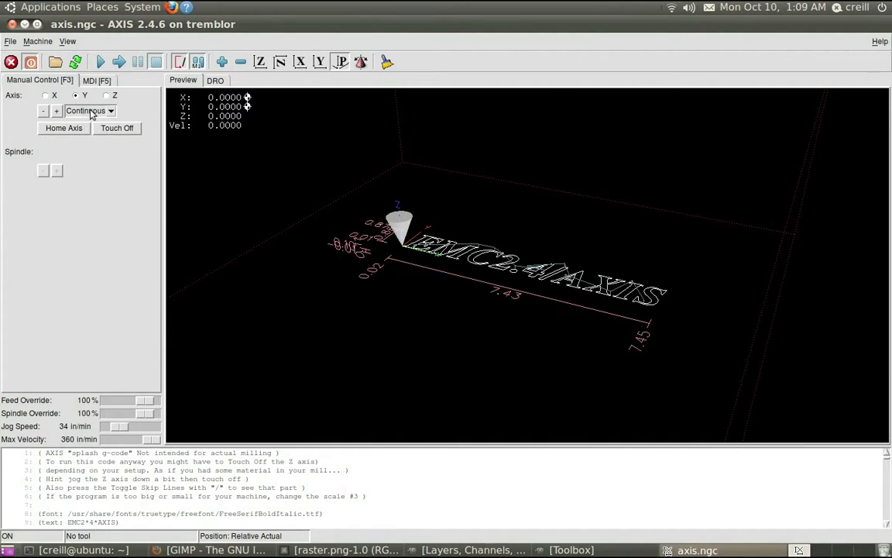
{"action": "left_click", "coordinate": [106, 95]}
{"action": "left_click", "coordinate": [59, 130]}
Open raster.png from the Desktop folder and move the image conversion dialog clear of the manual controls
{"action": "left_click", "coordinate": [10, 43]}
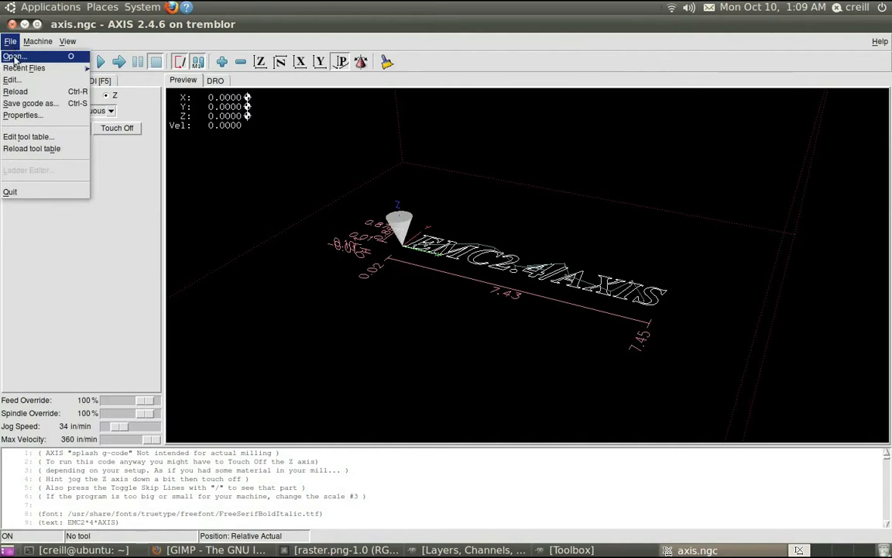
{"action": "left_click", "coordinate": [15, 57]}
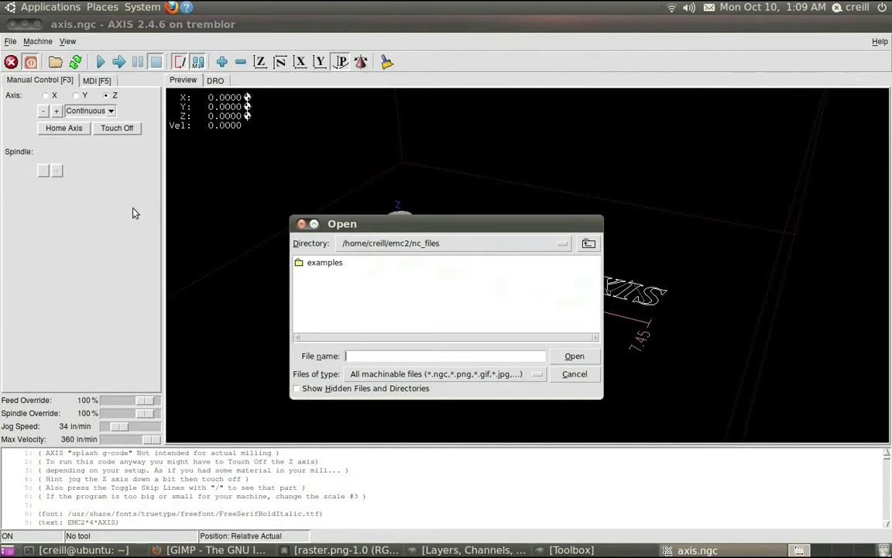
{"action": "left_click", "coordinate": [484, 246]}
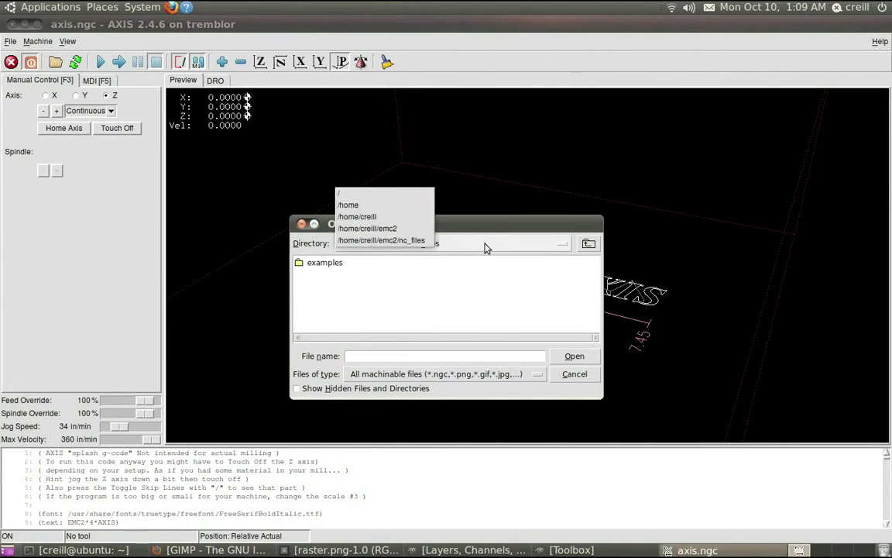
{"action": "left_click", "coordinate": [371, 219]}
{"action": "double_click", "coordinate": [314, 262]}
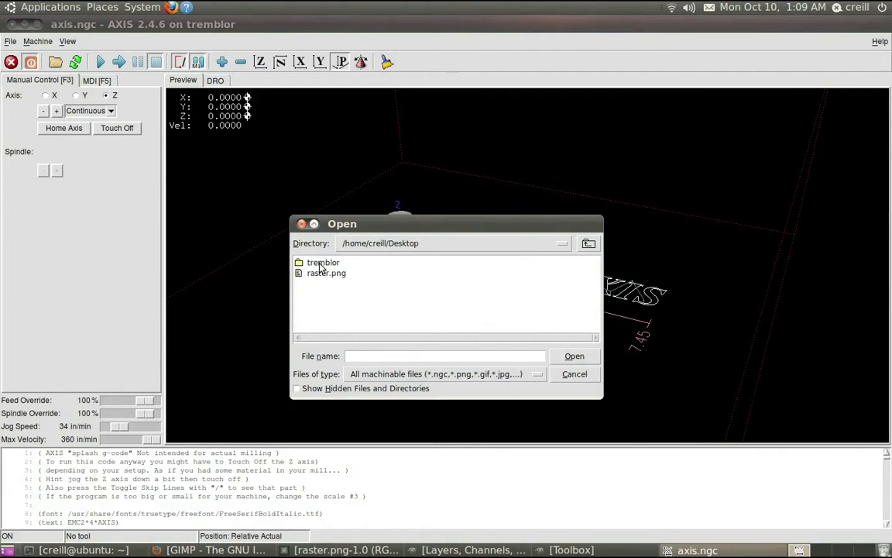
{"action": "left_click", "coordinate": [327, 274]}
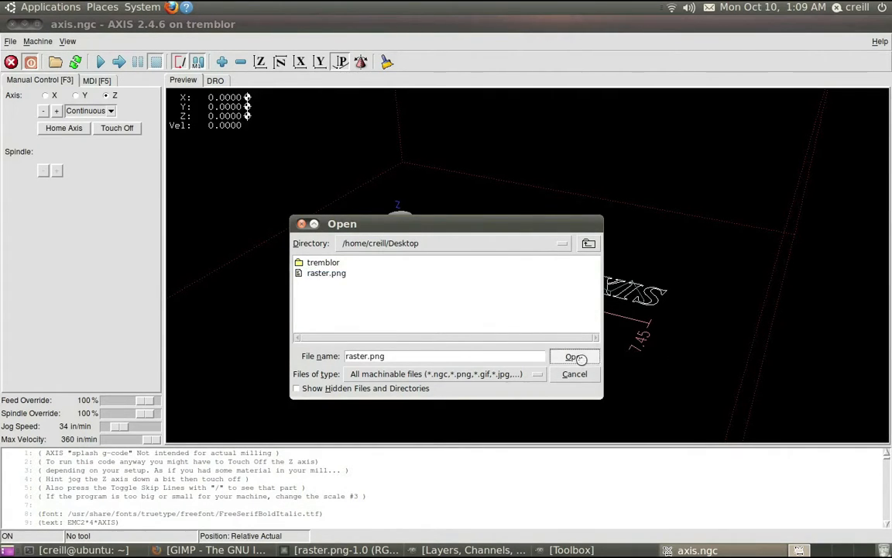
{"action": "left_click", "coordinate": [574, 356]}
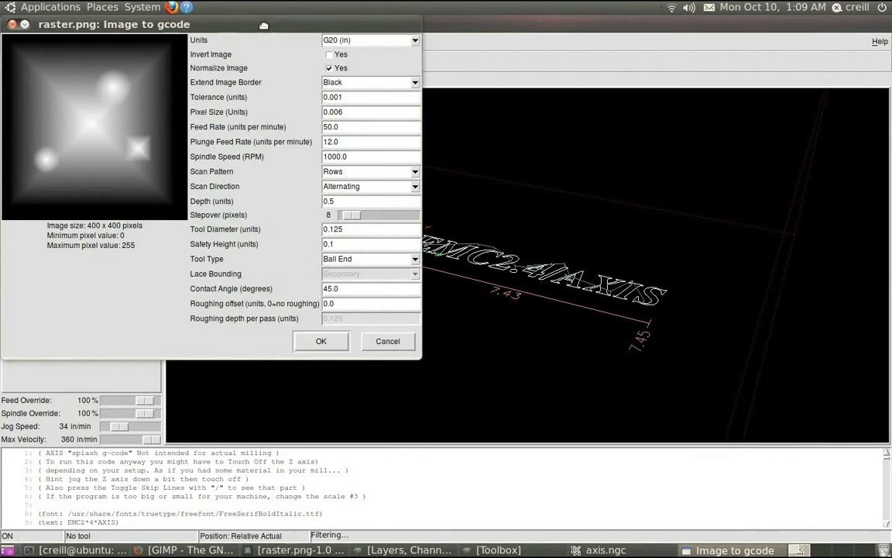
{"action": "left_click_drag", "start_coordinate": [274, 23], "coordinate": [420, 24]}
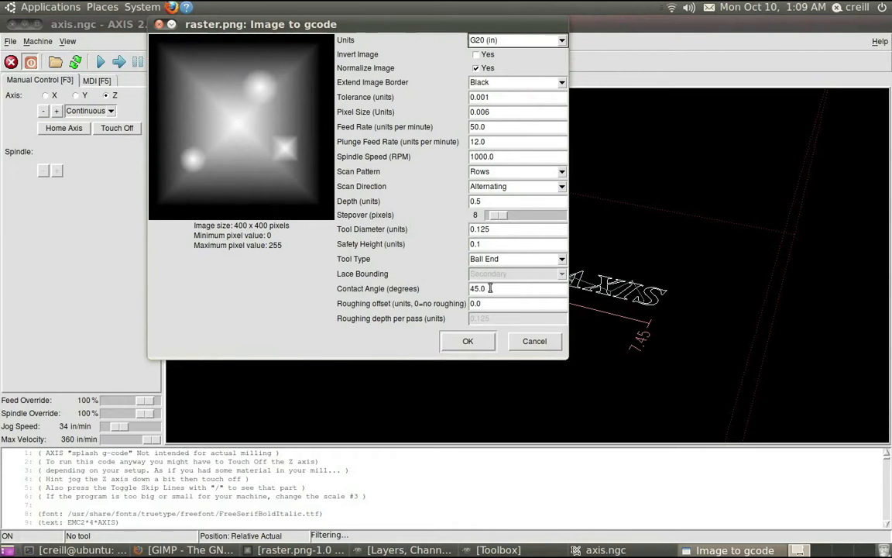
Review the Normalize Image, Units and Extend Image Border options for the image conversion
{"action": "left_click", "coordinate": [474, 68]}
{"action": "left_click", "coordinate": [526, 42]}
{"action": "left_click", "coordinate": [527, 40]}
{"action": "left_click", "coordinate": [482, 83]}
{"action": "left_click", "coordinate": [482, 83]}
Keep the Rows scan pattern, Alternating scan direction and Ball End tool type, and convert the image to G-code
{"action": "left_click", "coordinate": [563, 174]}
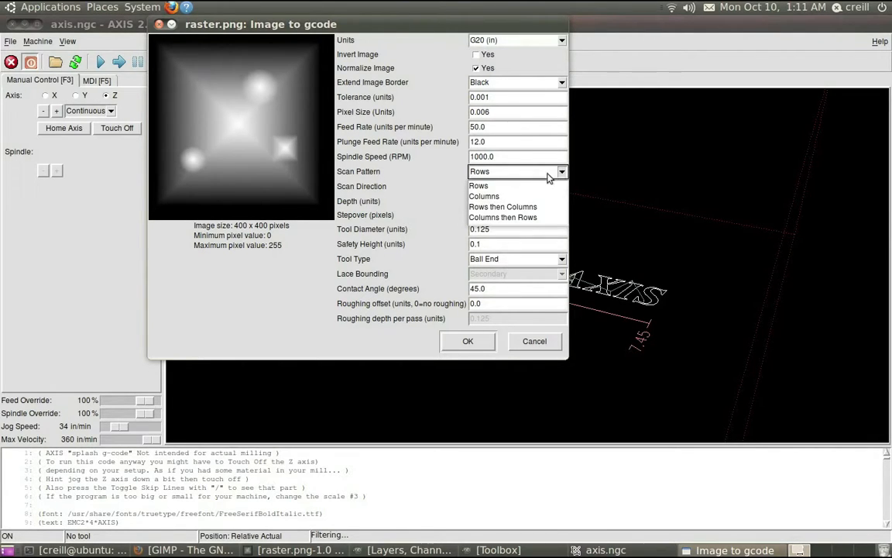
{"action": "left_click", "coordinate": [522, 187]}
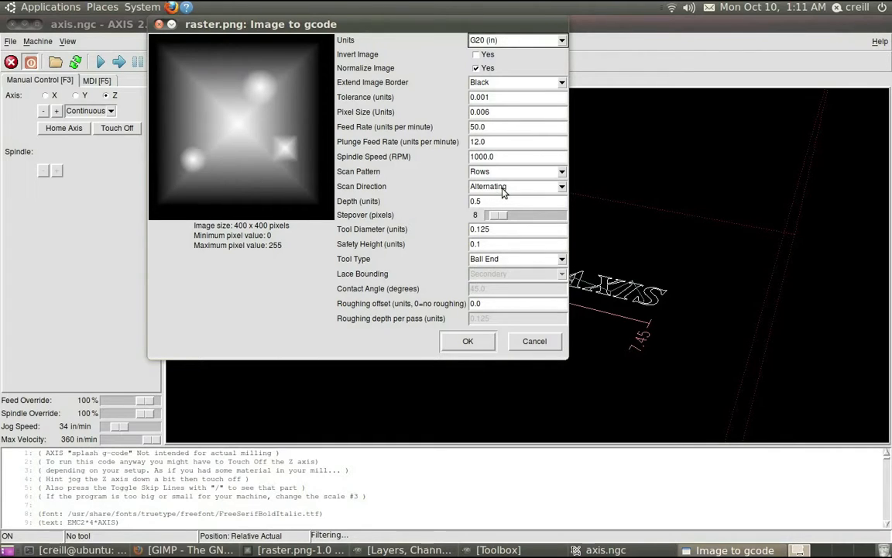
{"action": "left_click", "coordinate": [562, 187]}
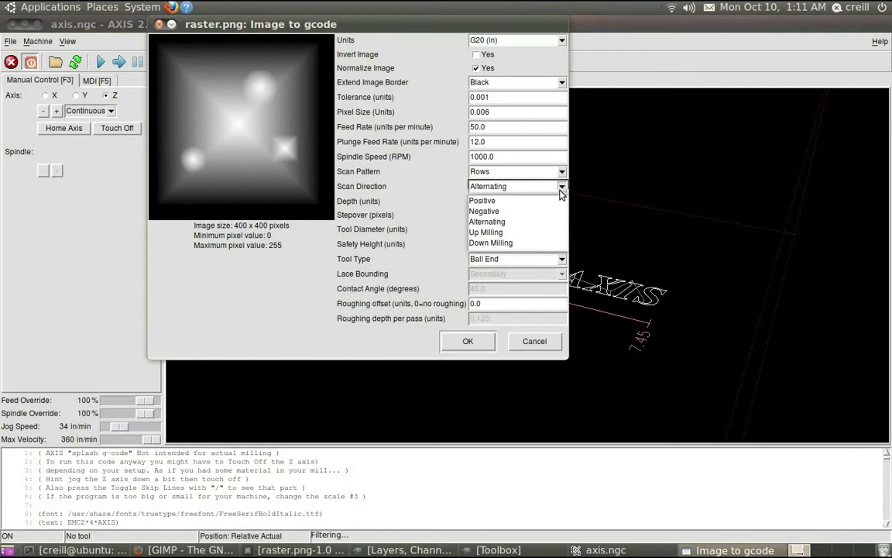
{"action": "left_click", "coordinate": [561, 190]}
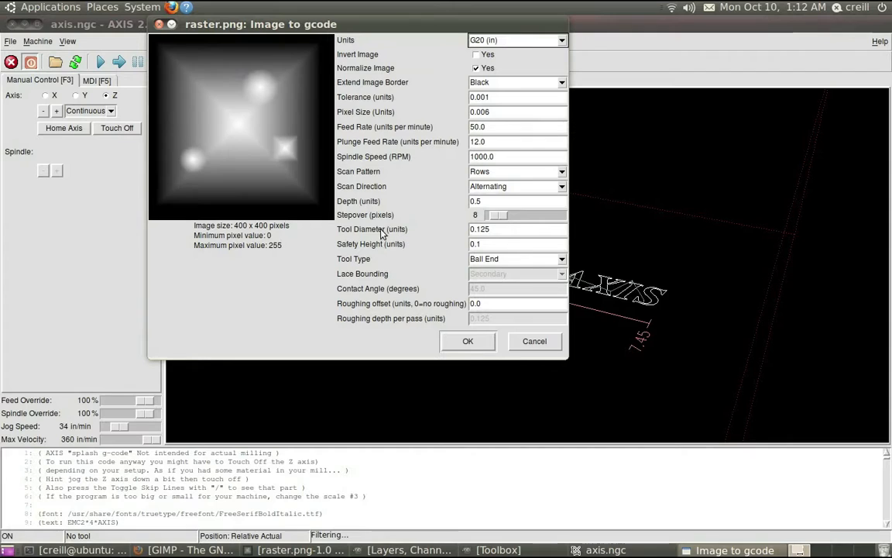
{"action": "left_click", "coordinate": [497, 263]}
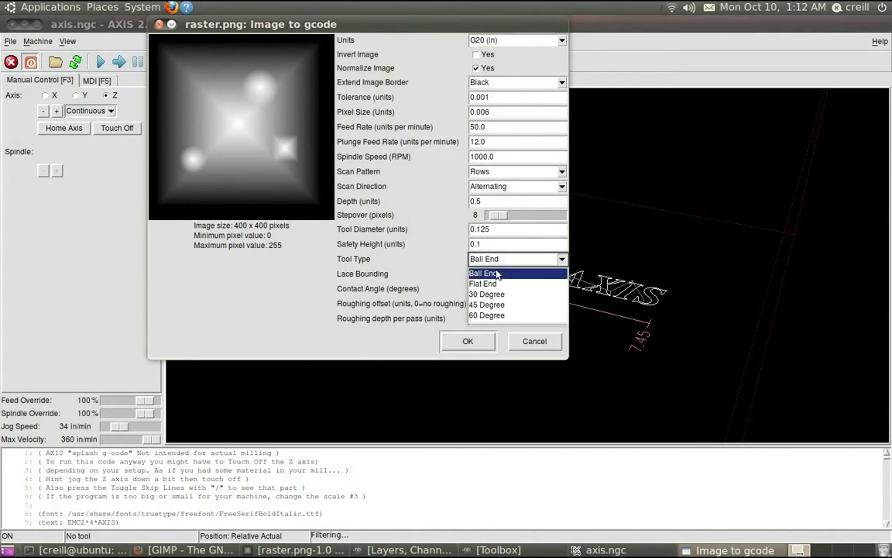
{"action": "left_click", "coordinate": [497, 273]}
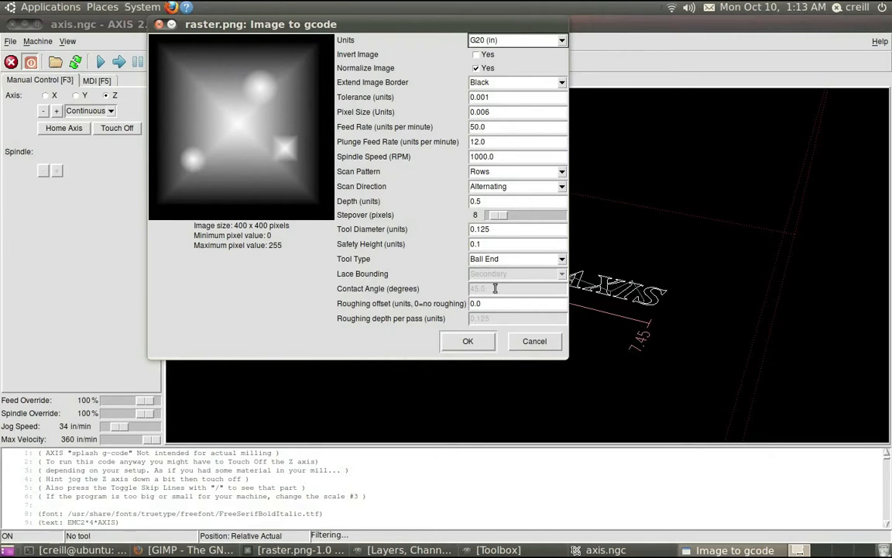
{"action": "left_click", "coordinate": [468, 341]}
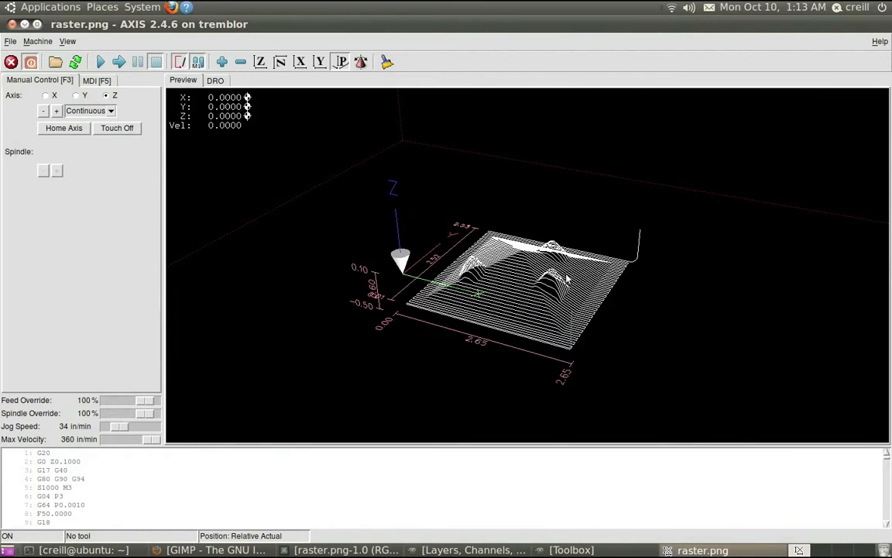
Inspect the generated toolpath in the preview, and run the program for a short while before stopping it
{"action": "scroll", "coordinate": [601, 231], "scroll_direction": "up", "scroll_amount": 2}
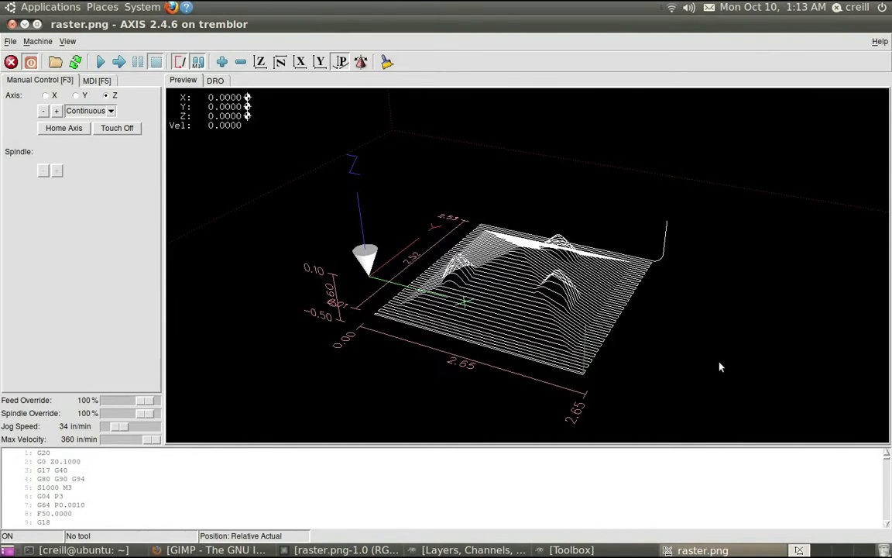
{"action": "left_click_drag", "start_coordinate": [709, 360], "coordinate": [631, 172]}
{"action": "left_click_drag", "start_coordinate": [606, 283], "coordinate": [634, 328]}
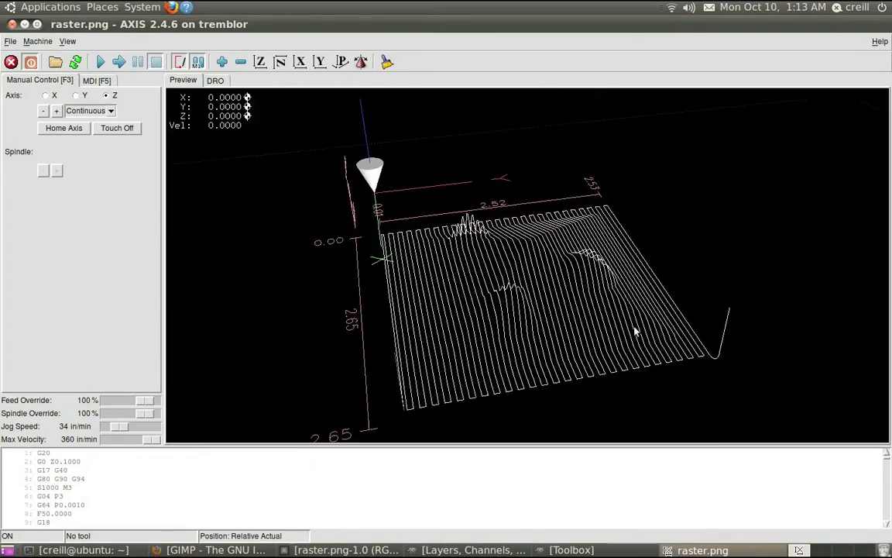
{"action": "left_click", "coordinate": [117, 63]}
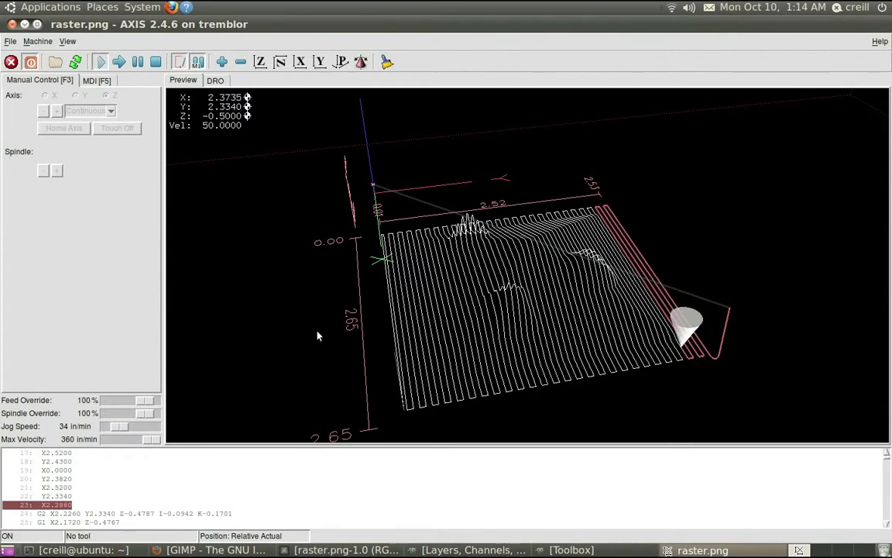
{"action": "left_click", "coordinate": [154, 65]}
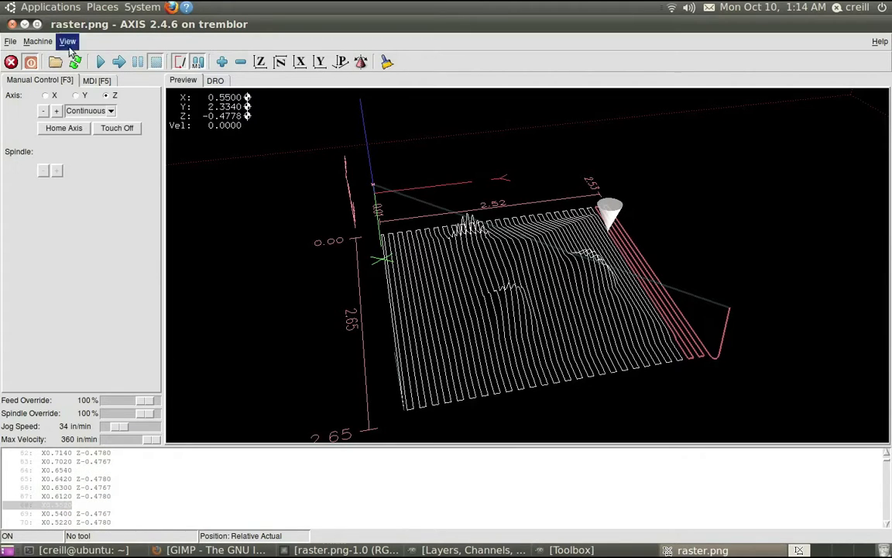
Save the generated G-code in the Desktop folder as gcode-from-raster with the rs274ngc (*.ngc) file type
{"action": "left_click", "coordinate": [10, 41]}
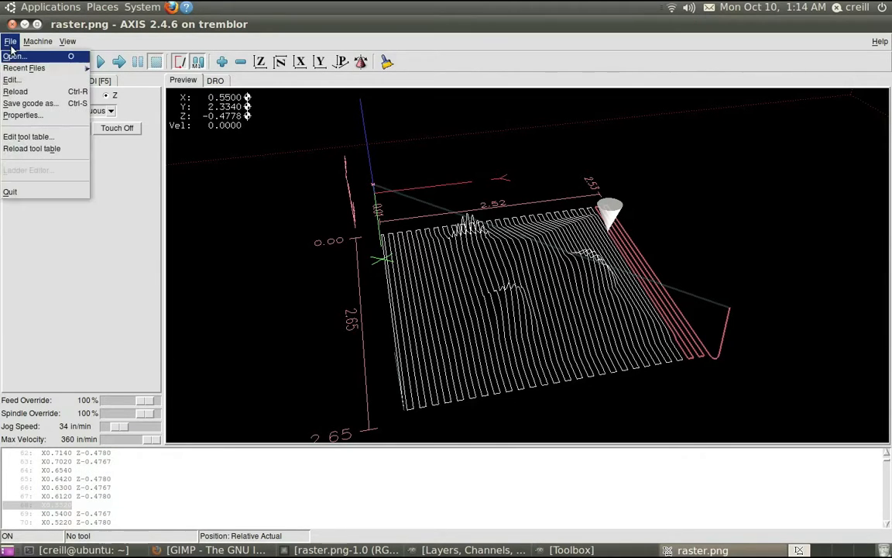
{"action": "left_click", "coordinate": [23, 103]}
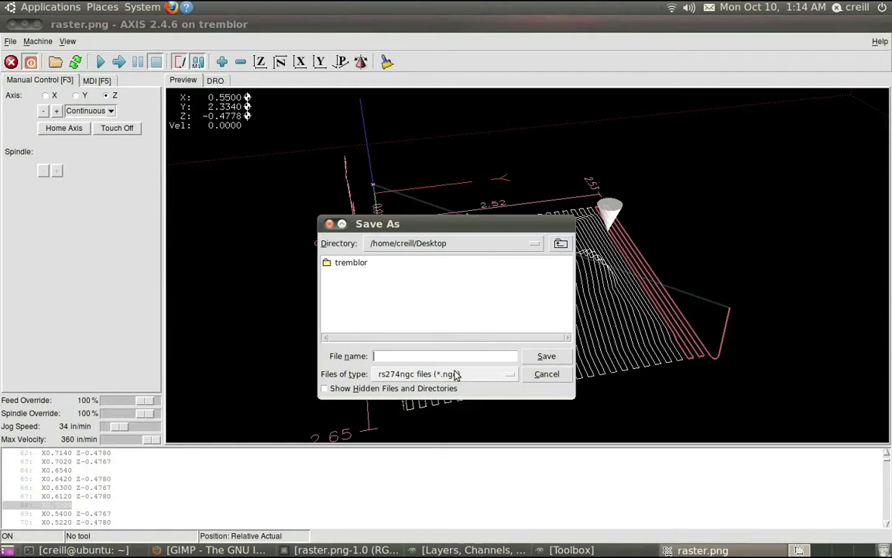
{"action": "type", "text": "gcode-from-raster"}
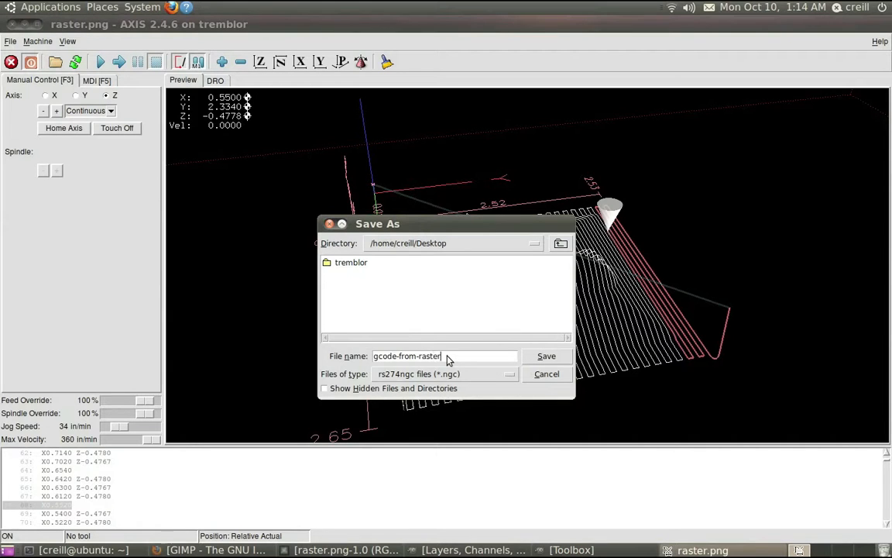
{"action": "left_click", "coordinate": [546, 357]}
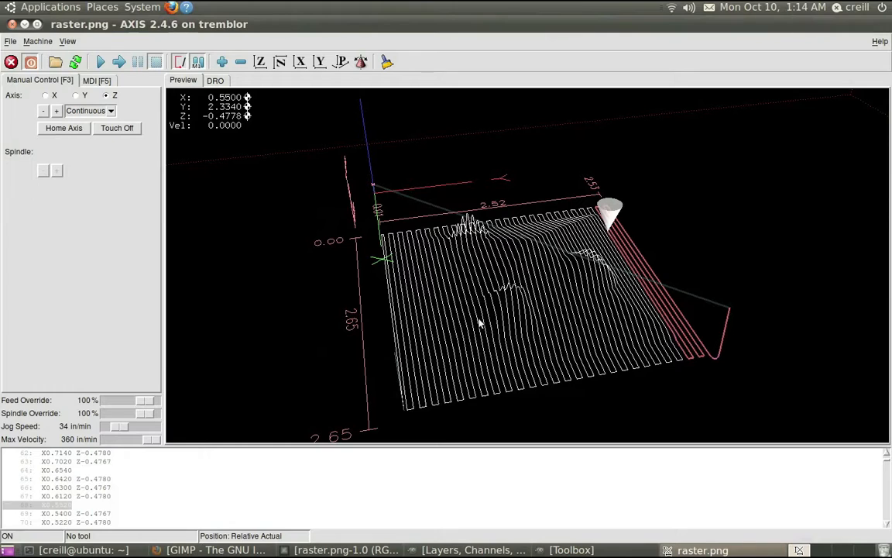
Minimize AXIS, open gcode-from-raster.ngc from the desktop in gedit, and look through its G-code lines
{"action": "left_click", "coordinate": [24, 24]}
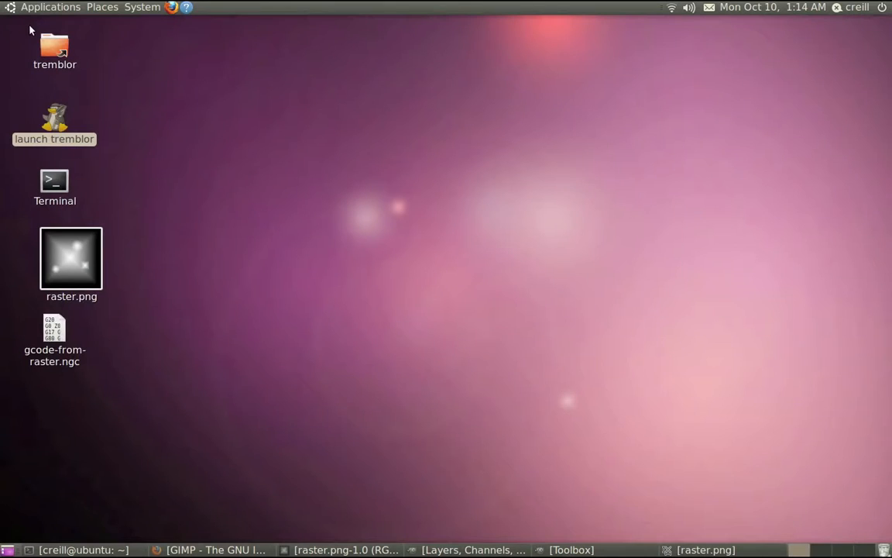
{"action": "left_click_drag", "start_coordinate": [65, 339], "coordinate": [346, 128]}
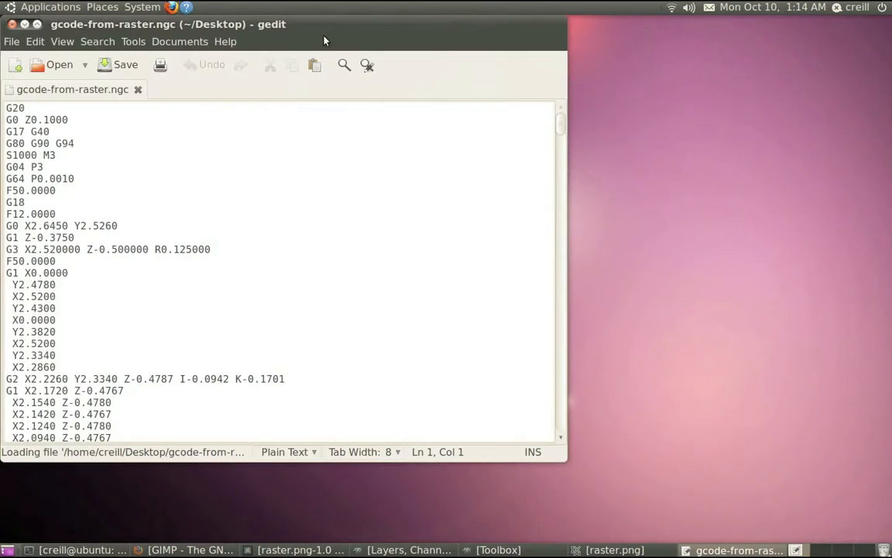
{"action": "left_click_drag", "start_coordinate": [329, 19], "coordinate": [536, 4]}
{"action": "scroll", "coordinate": [426, 222], "scroll_direction": "down", "scroll_amount": 9}
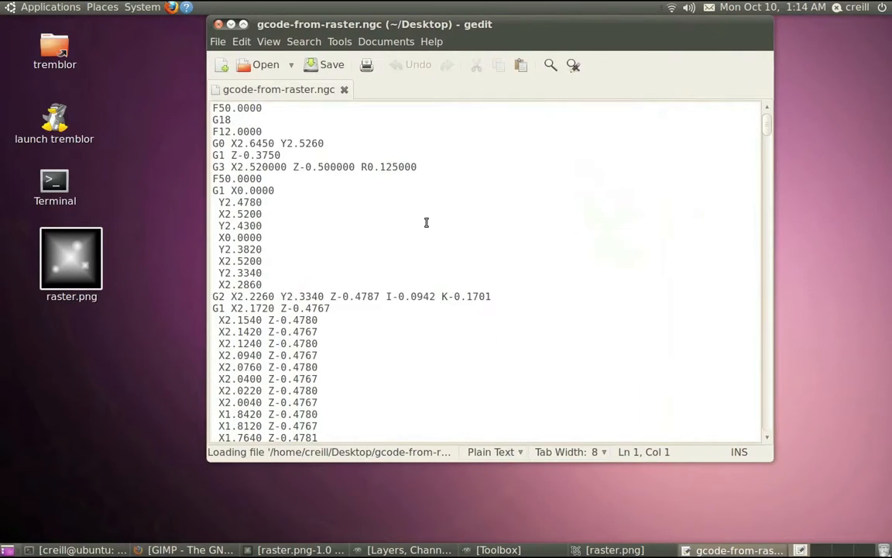
{"action": "scroll", "coordinate": [426, 223], "scroll_direction": "down", "scroll_amount": 8}
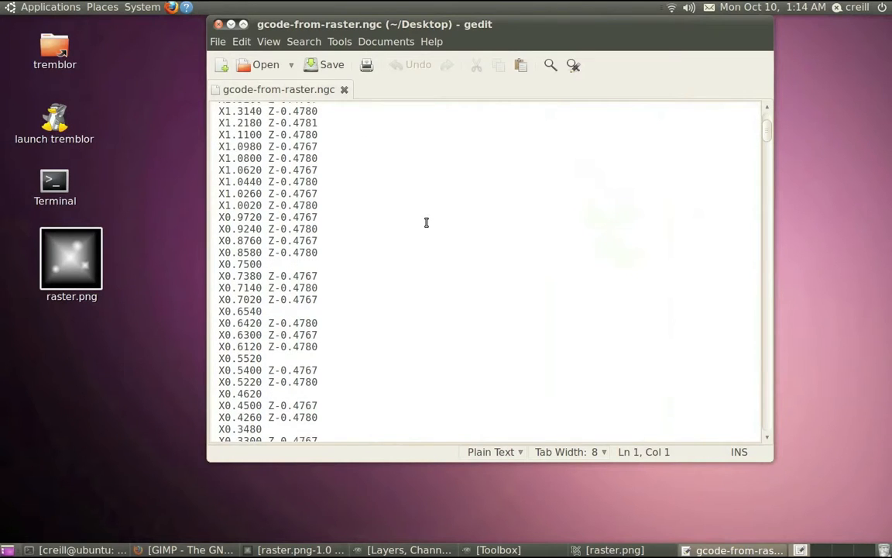
{"action": "scroll", "coordinate": [426, 222], "scroll_direction": "up", "scroll_amount": 8}
{"action": "scroll", "coordinate": [426, 223], "scroll_direction": "up", "scroll_amount": 9}
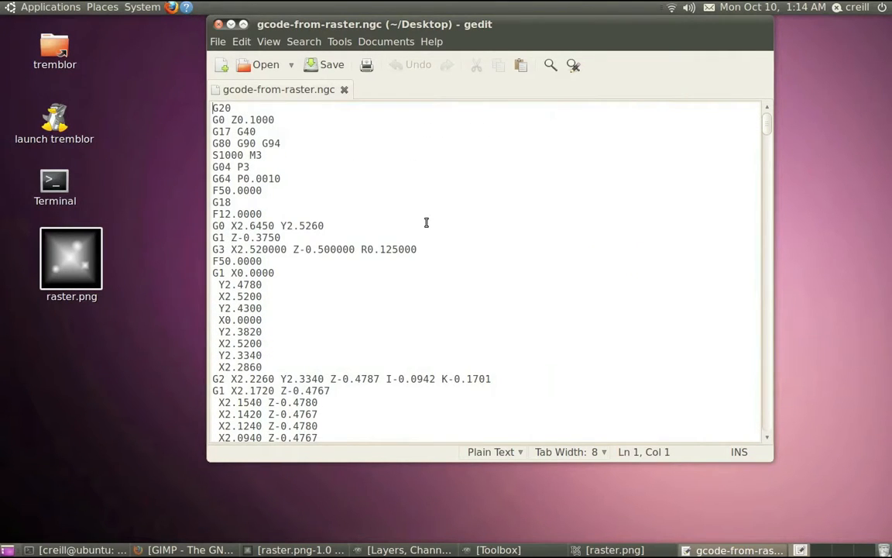